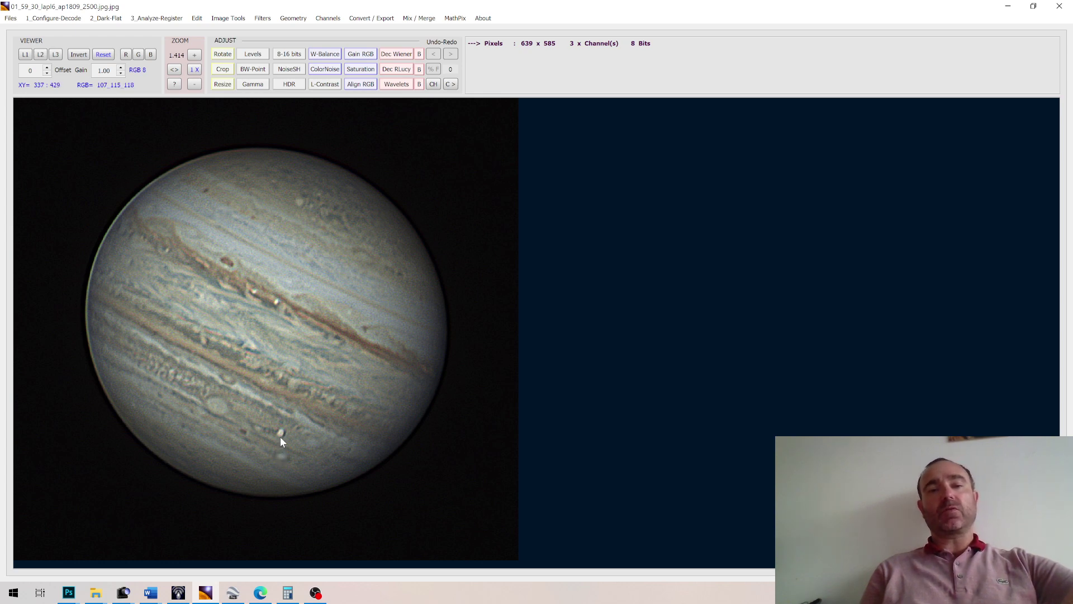
# Step: Start the Motion Blur Reducer on the Jupiter image with distance 6 pixels, angle 77° and noise factor 495
pyautogui.click(266, 19)
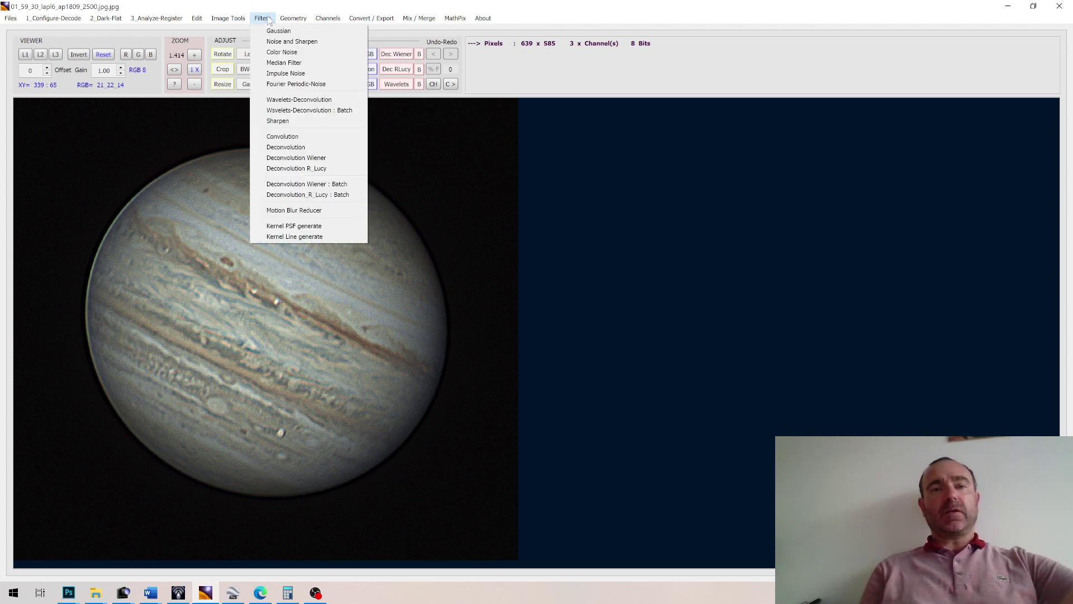
pyautogui.click(311, 211)
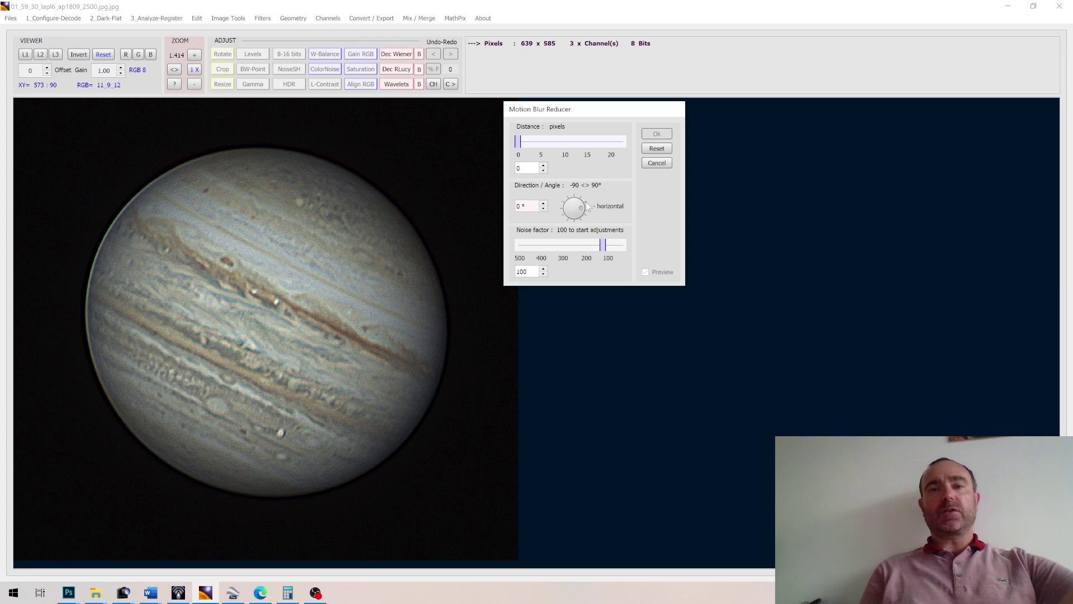
pyautogui.moveTo(518, 141); pyautogui.dragTo(543, 146)
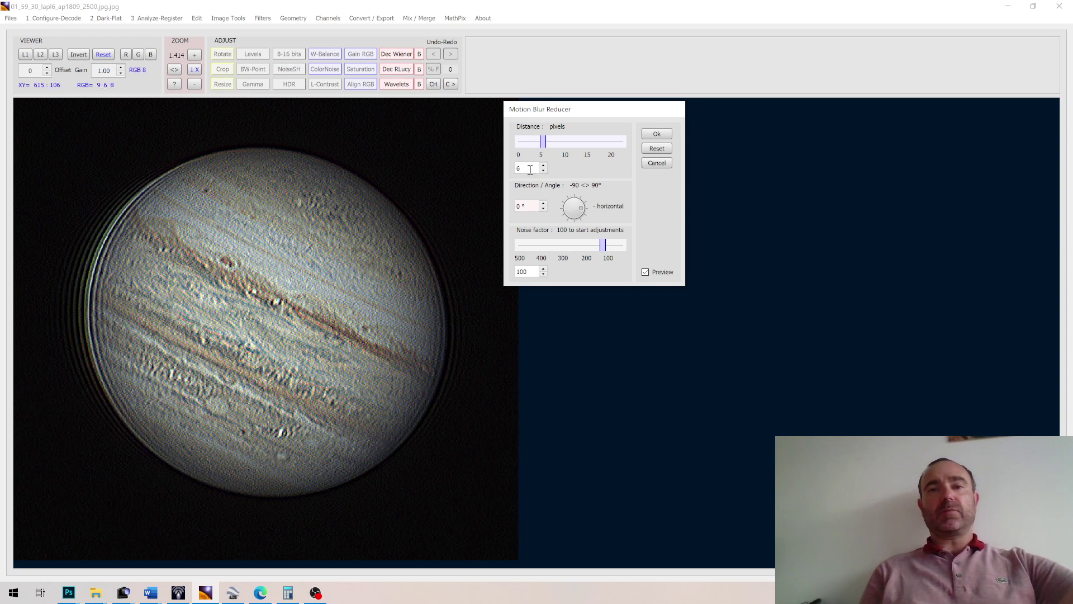
pyautogui.click(580, 208)
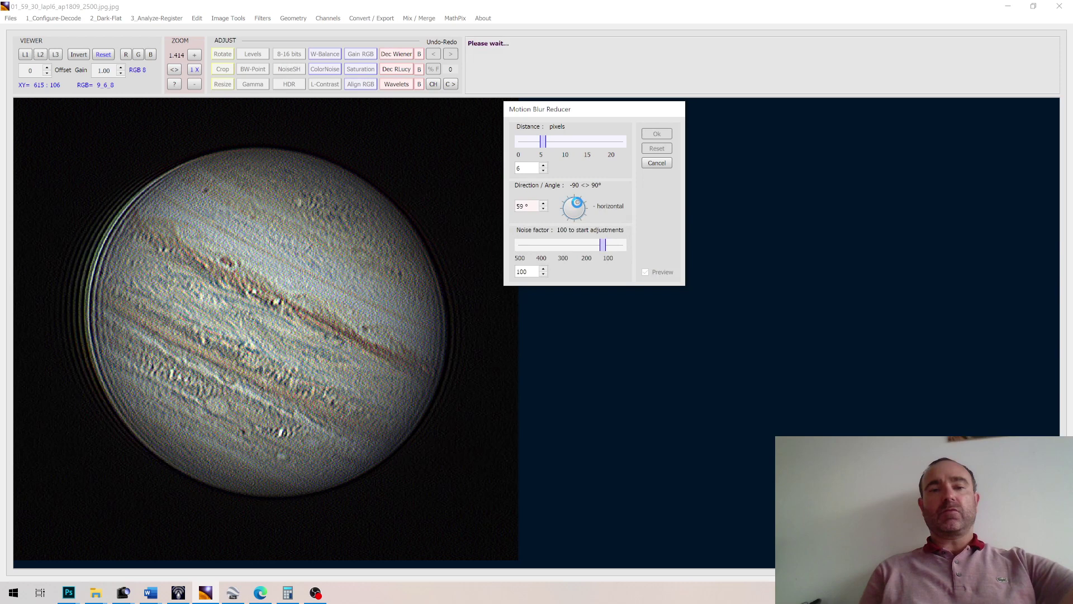
pyautogui.click(578, 206)
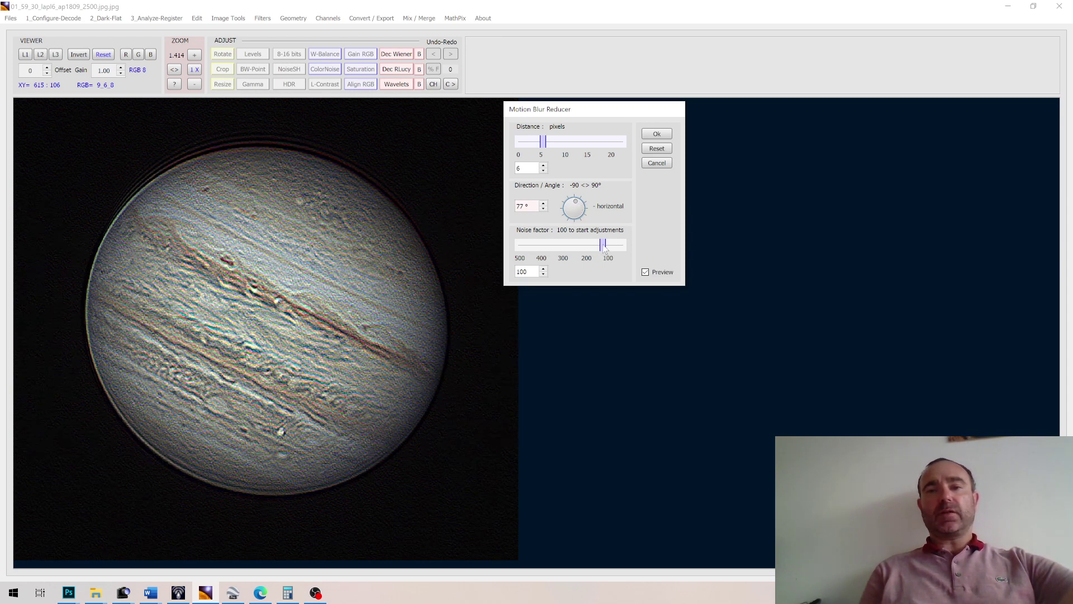
pyautogui.moveTo(604, 248); pyautogui.dragTo(521, 255)
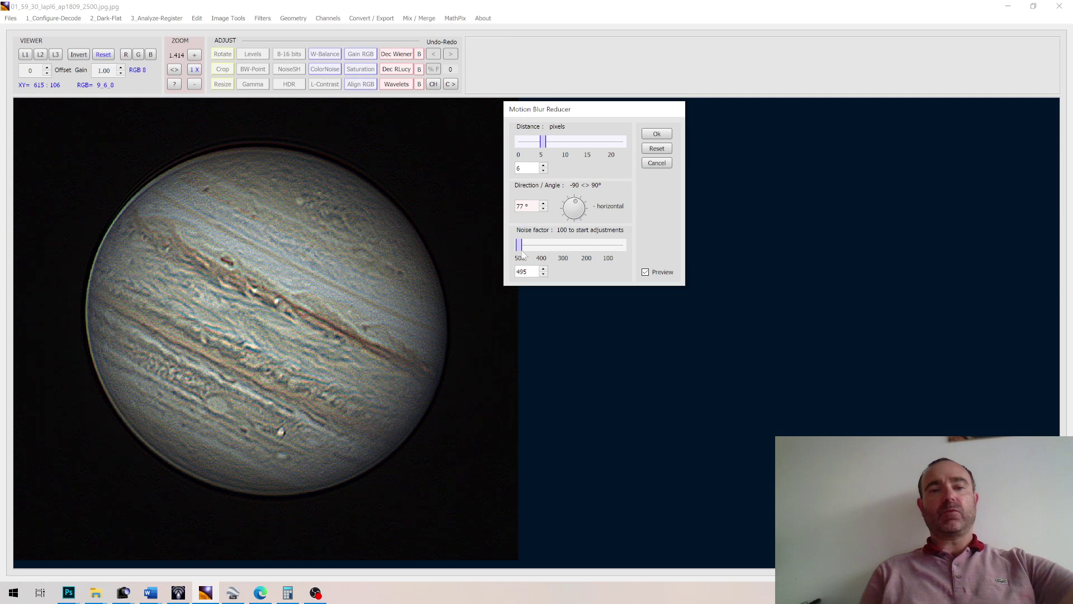
# Step: Try motion blur distances between 3 and 8 pixels and settle on 5 pixels
pyautogui.click(543, 171)
pyautogui.click(543, 171)
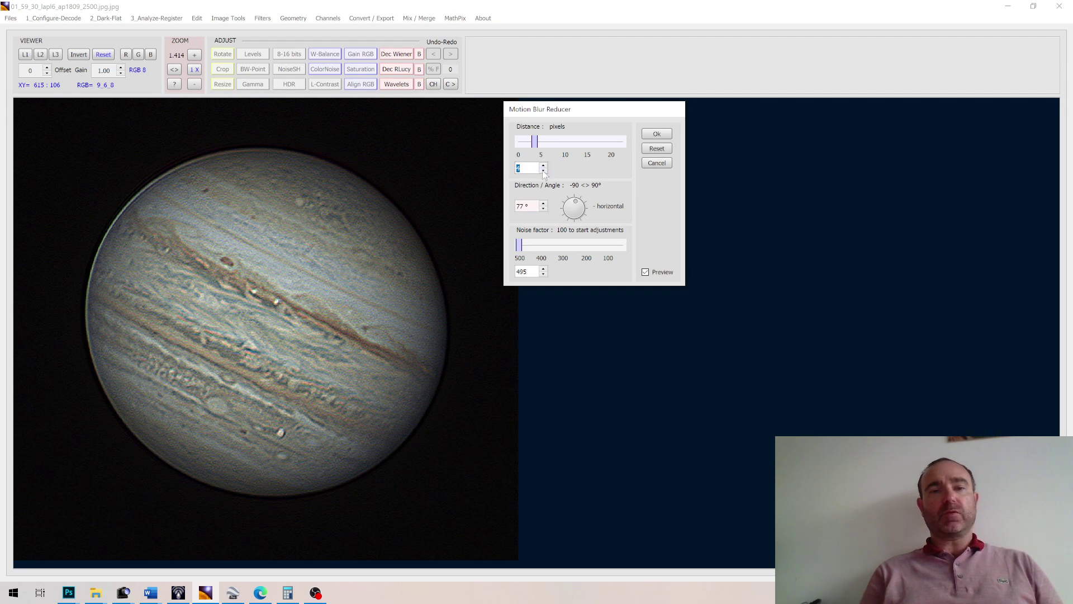
pyautogui.click(543, 171)
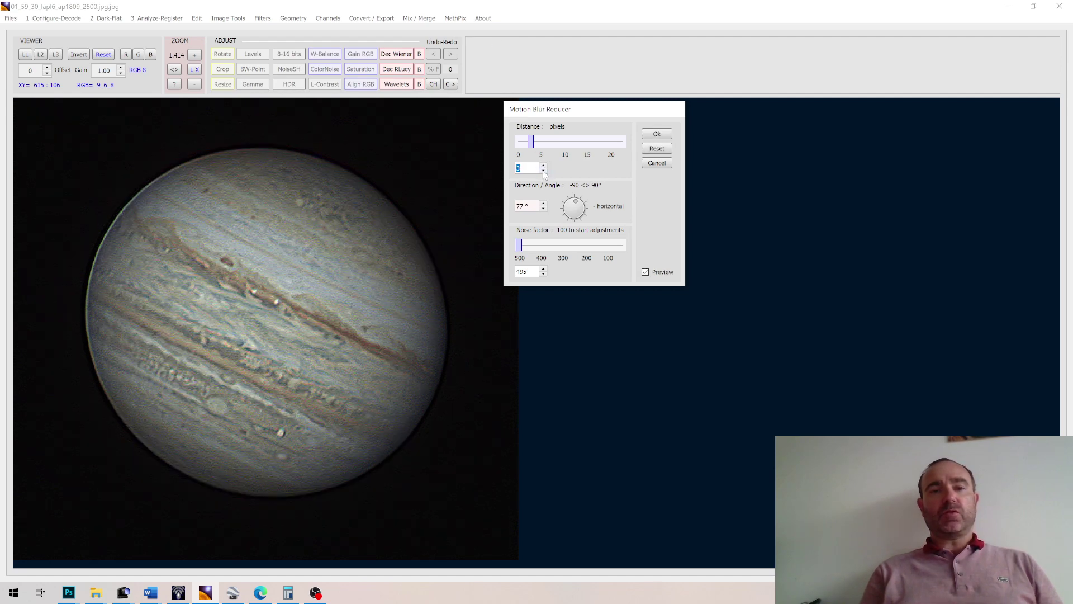
pyautogui.click(543, 166)
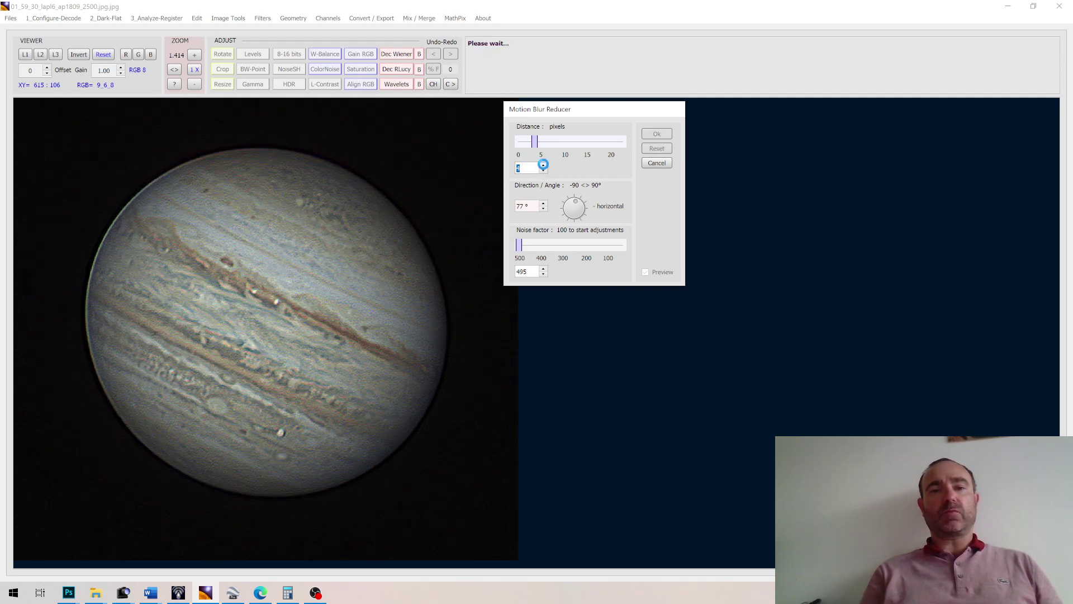
pyautogui.click(544, 165)
pyautogui.click(544, 166)
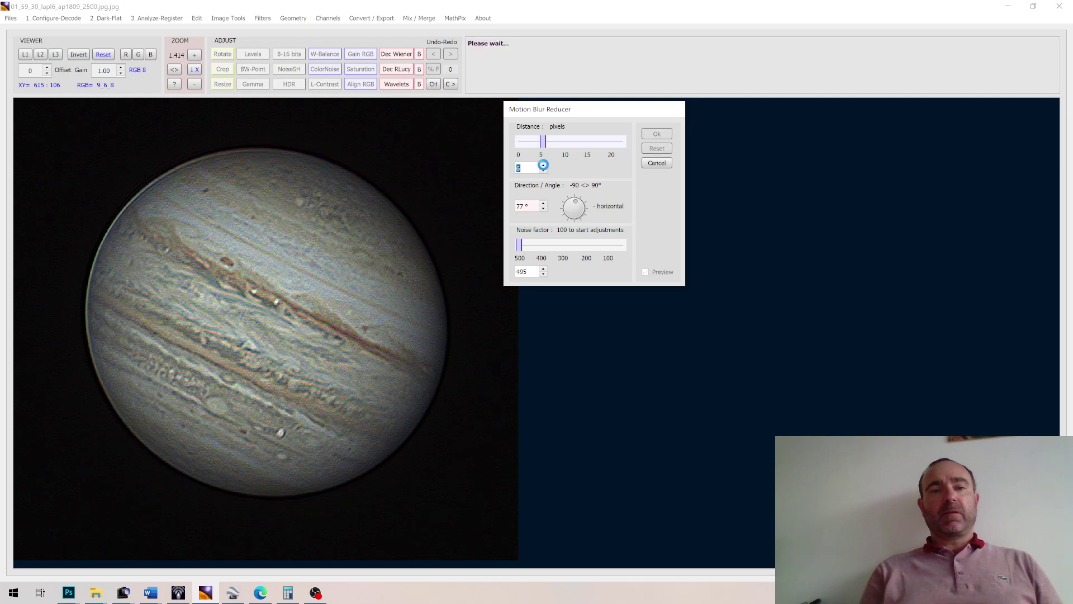
pyautogui.click(544, 165)
pyautogui.click(544, 165)
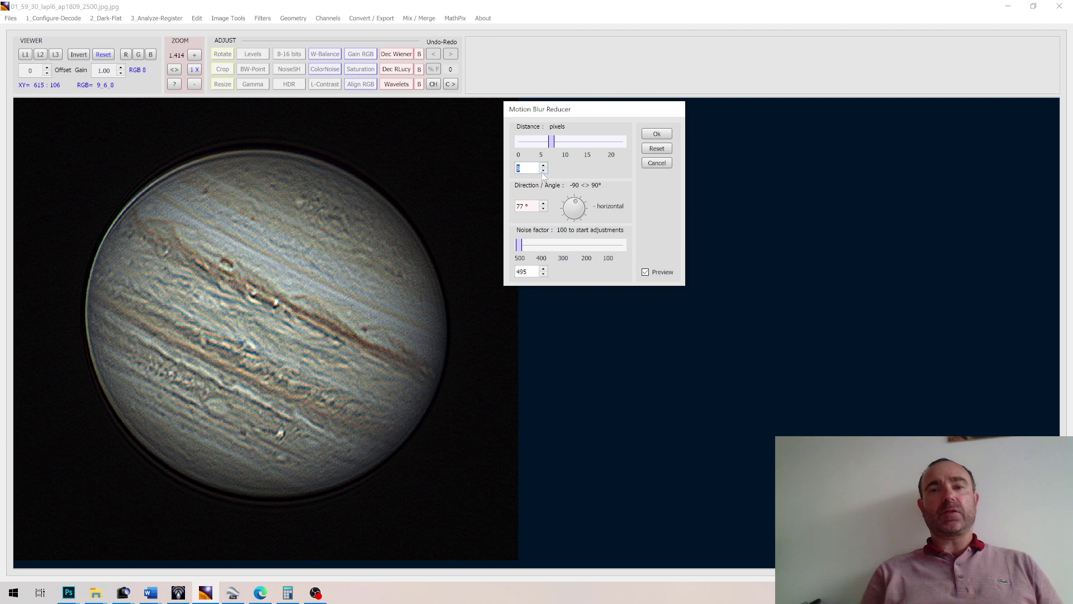
pyautogui.click(544, 171)
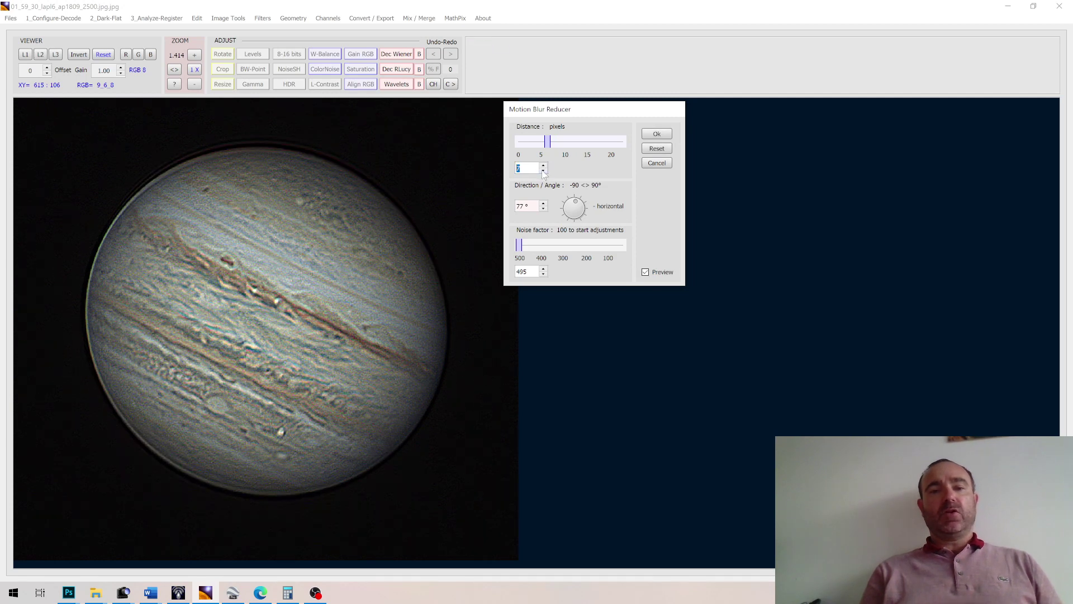
pyautogui.click(544, 172)
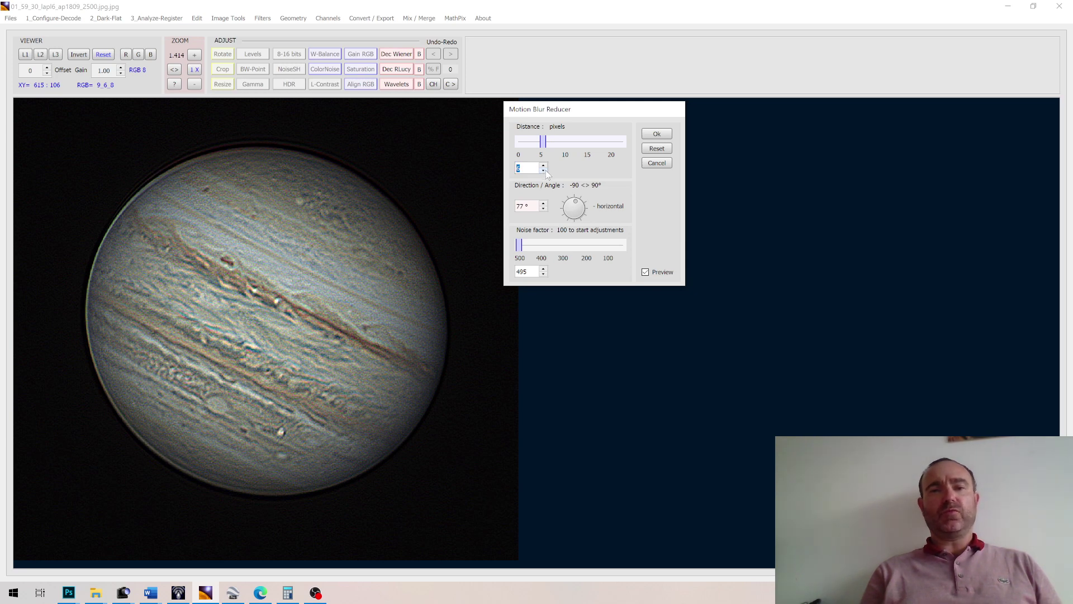
pyautogui.click(546, 172)
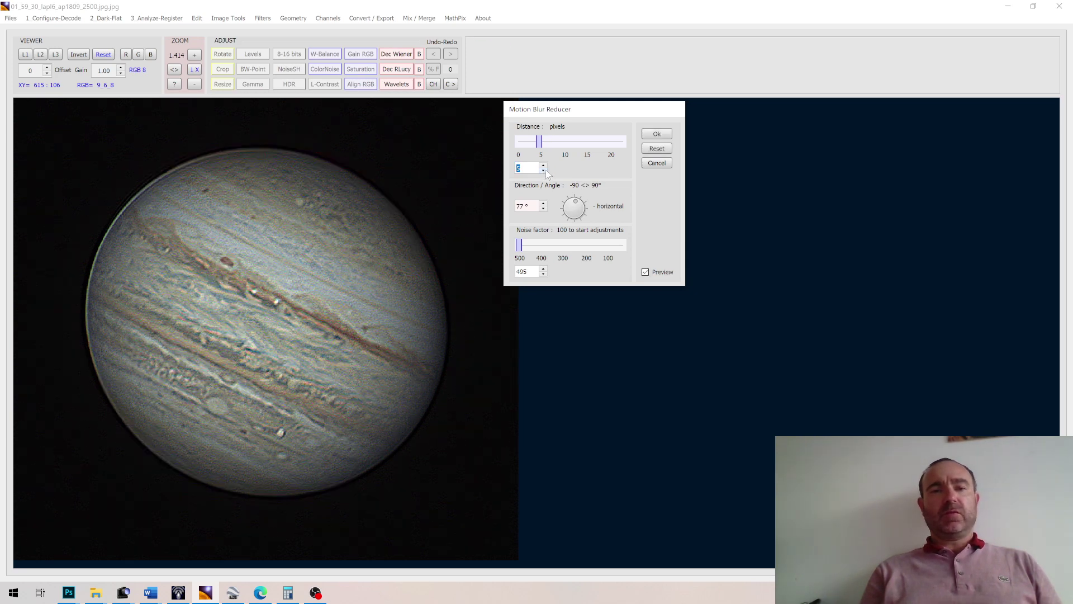
# Step: Fine-tune the motion blur direction angle to 66°
pyautogui.click(578, 206)
pyautogui.scroll(-3, 579, 206)
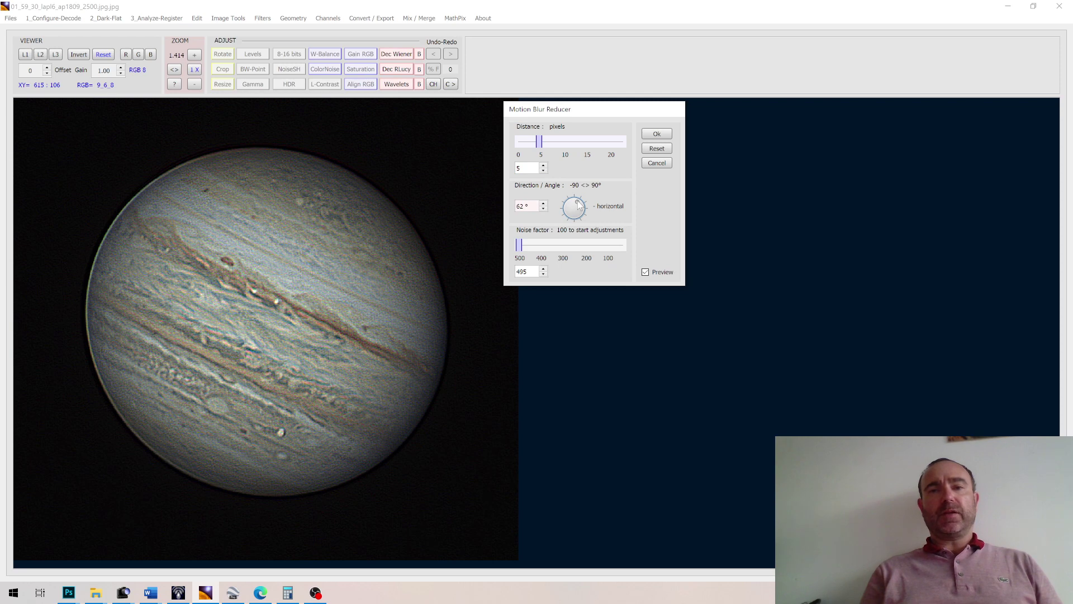
pyautogui.click(543, 203)
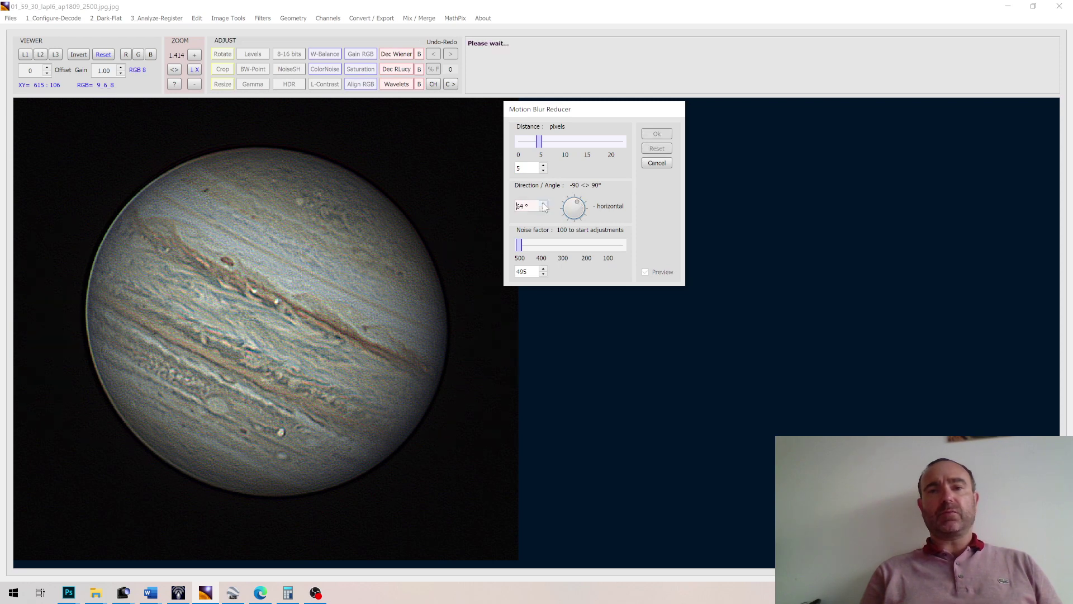
pyautogui.click(544, 209)
pyautogui.click(544, 209)
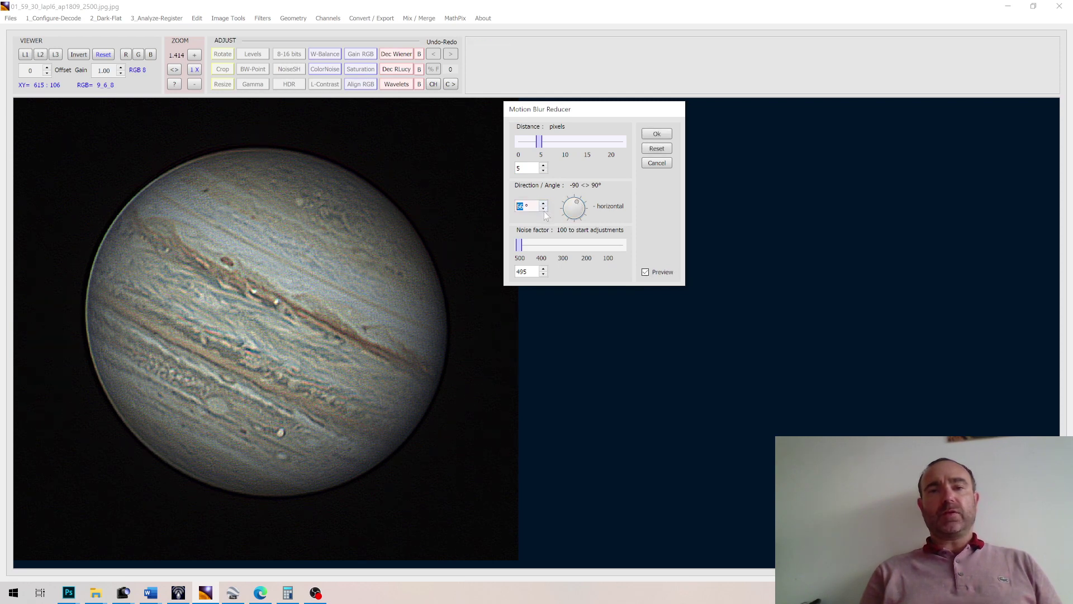
pyautogui.click(544, 209)
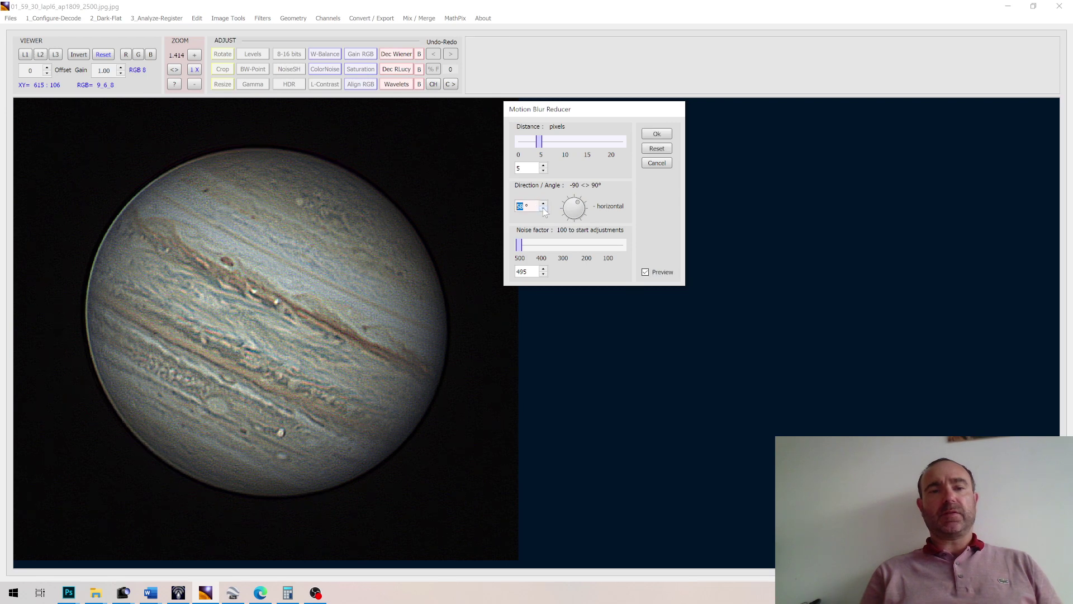
pyautogui.click(543, 204)
pyautogui.click(543, 204)
pyautogui.click(544, 209)
pyautogui.click(543, 204)
# Step: Compare the image with the preview on and off, and apply the motion blur reduction
pyautogui.click(646, 273)
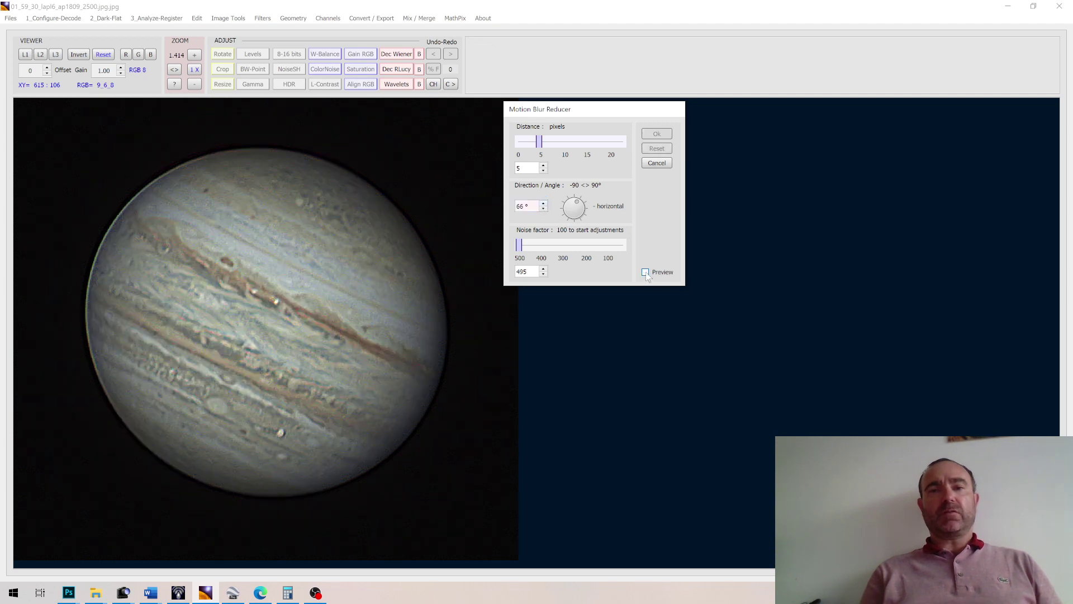
pyautogui.click(646, 273)
pyautogui.click(646, 273)
pyautogui.click(646, 273)
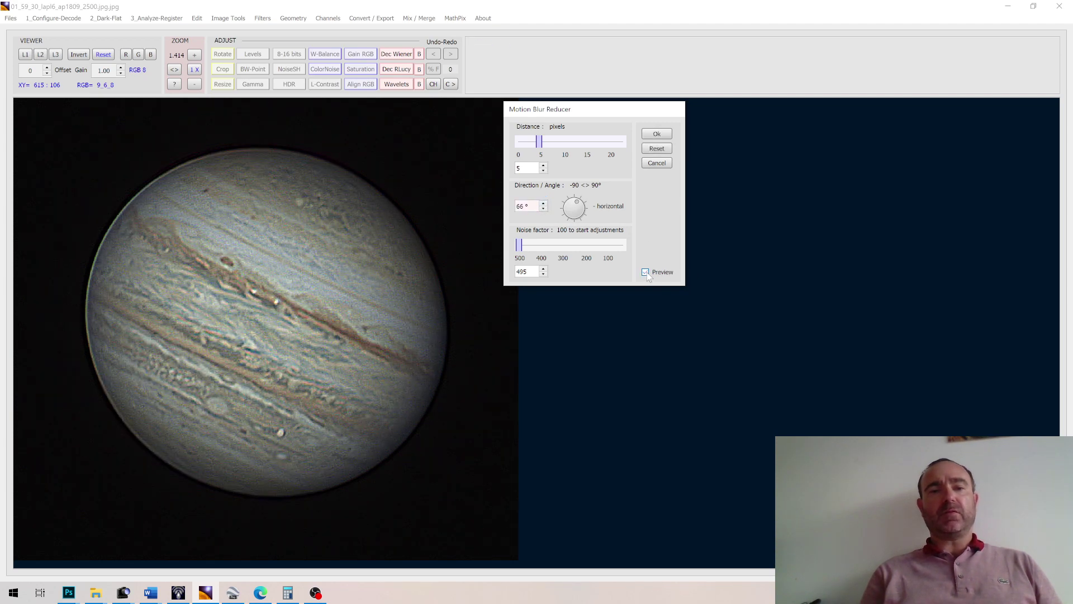
pyautogui.click(645, 273)
pyautogui.click(646, 273)
pyautogui.click(646, 273)
pyautogui.click(646, 272)
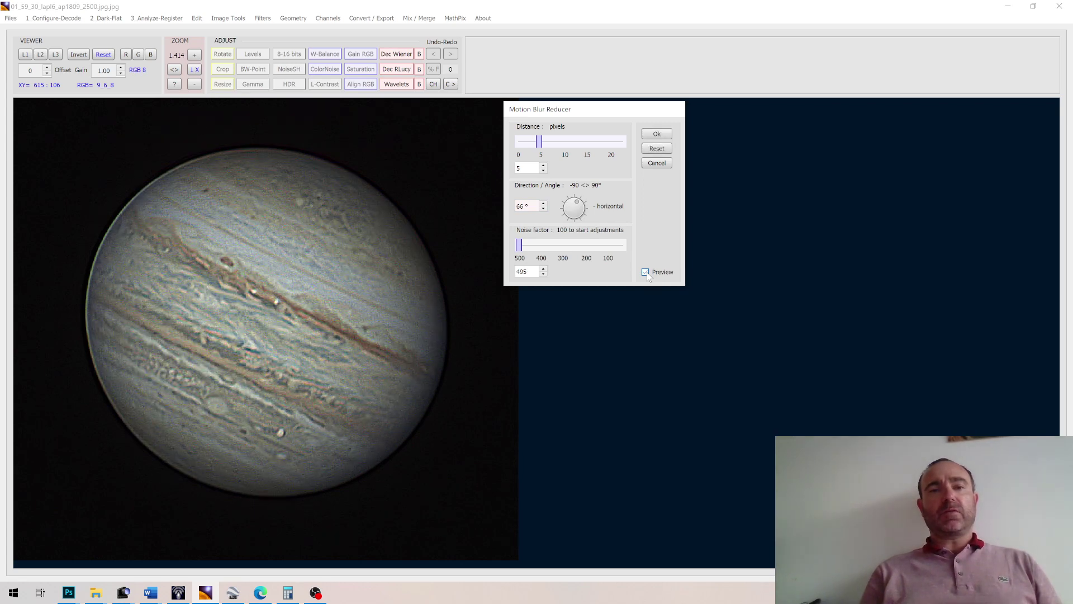
pyautogui.click(646, 273)
pyautogui.click(646, 273)
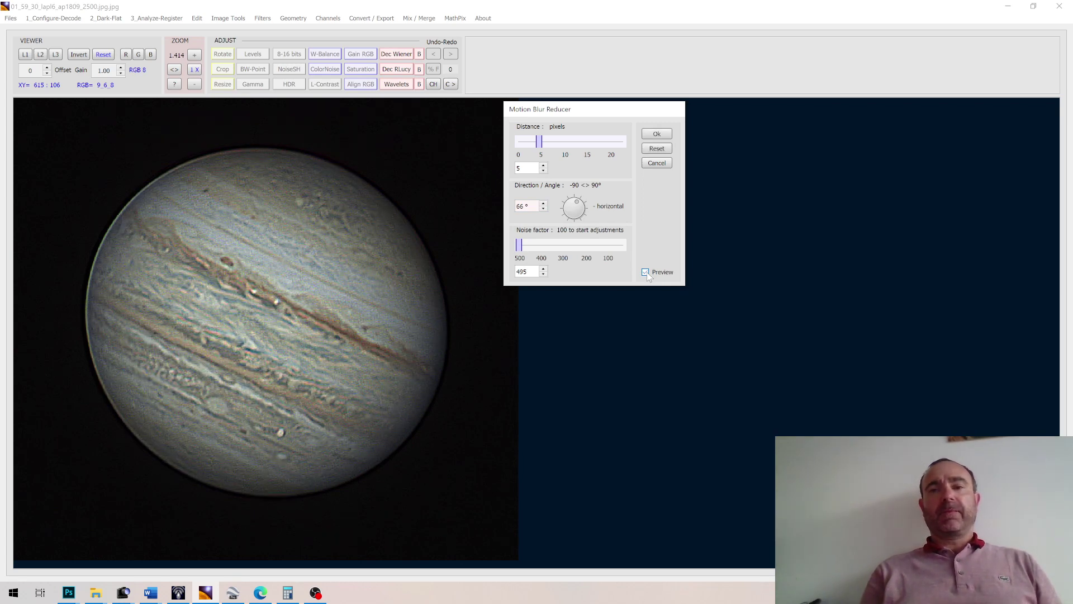
pyautogui.click(655, 135)
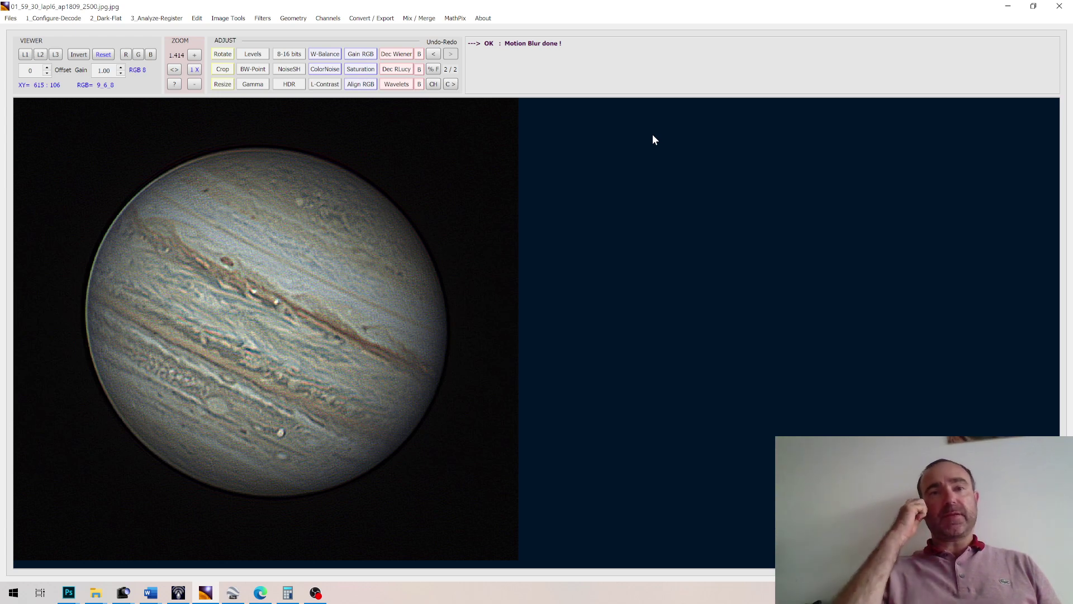
# Step: Start the noise and sharpen filter with the noise prefilter at about 0.4 pix and standard noise reduction at about 3
pyautogui.click(284, 70)
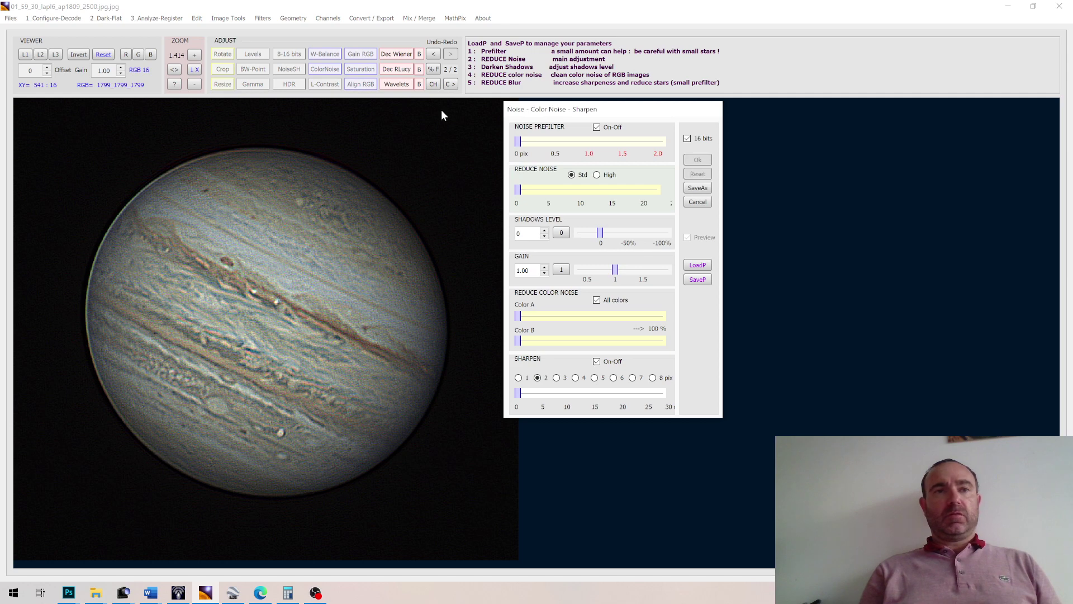
pyautogui.moveTo(517, 143); pyautogui.dragTo(541, 146)
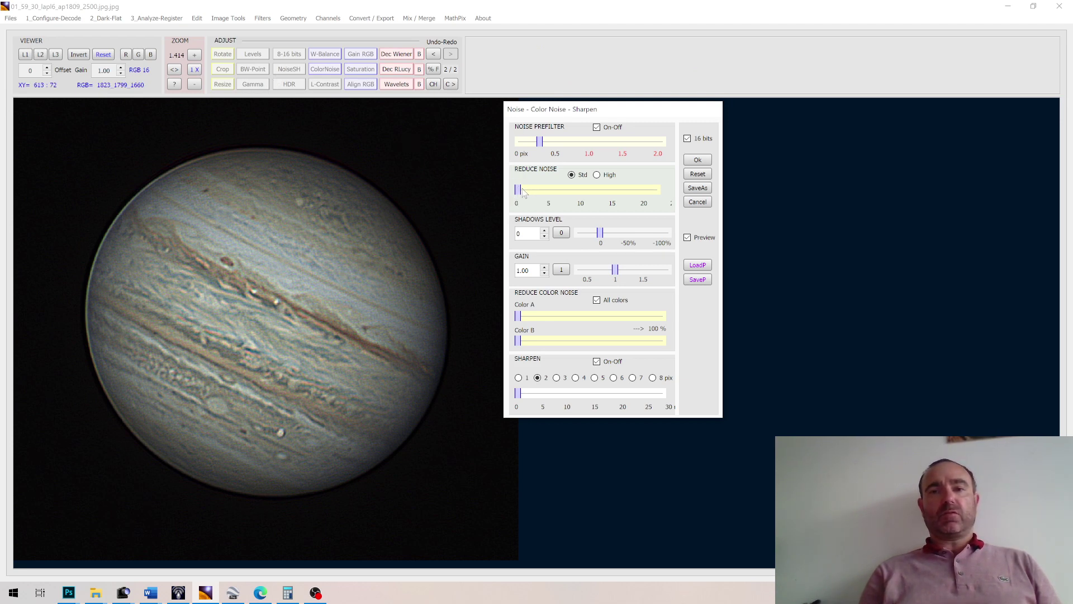
pyautogui.moveTo(522, 190); pyautogui.dragTo(537, 191)
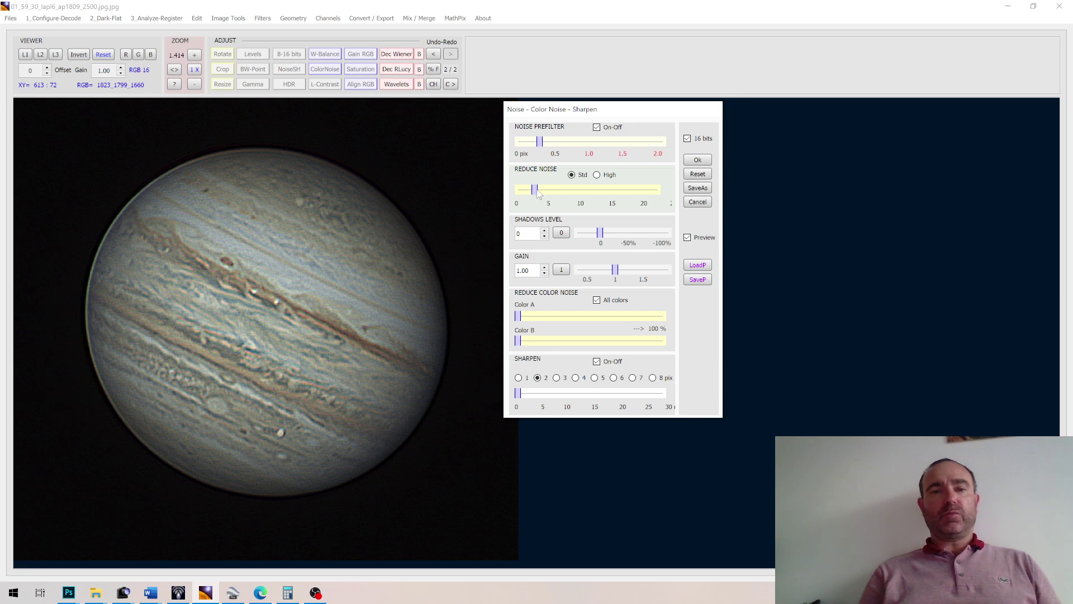
pyautogui.click(550, 147)
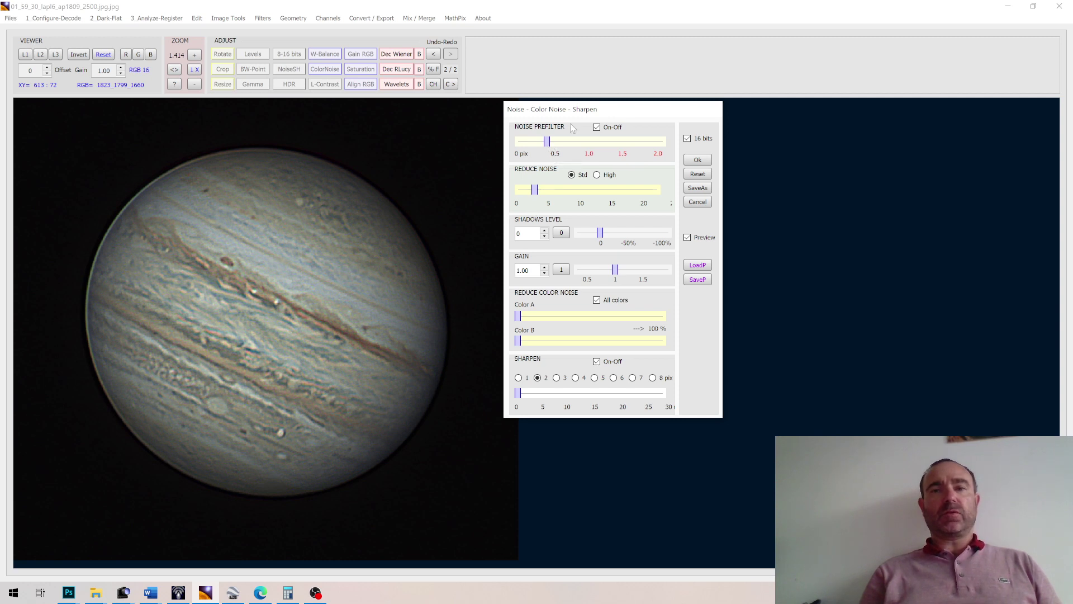
# Step: Compare the planet's surface detail and grain with the noise prefilter switched on and off
pyautogui.click(597, 128)
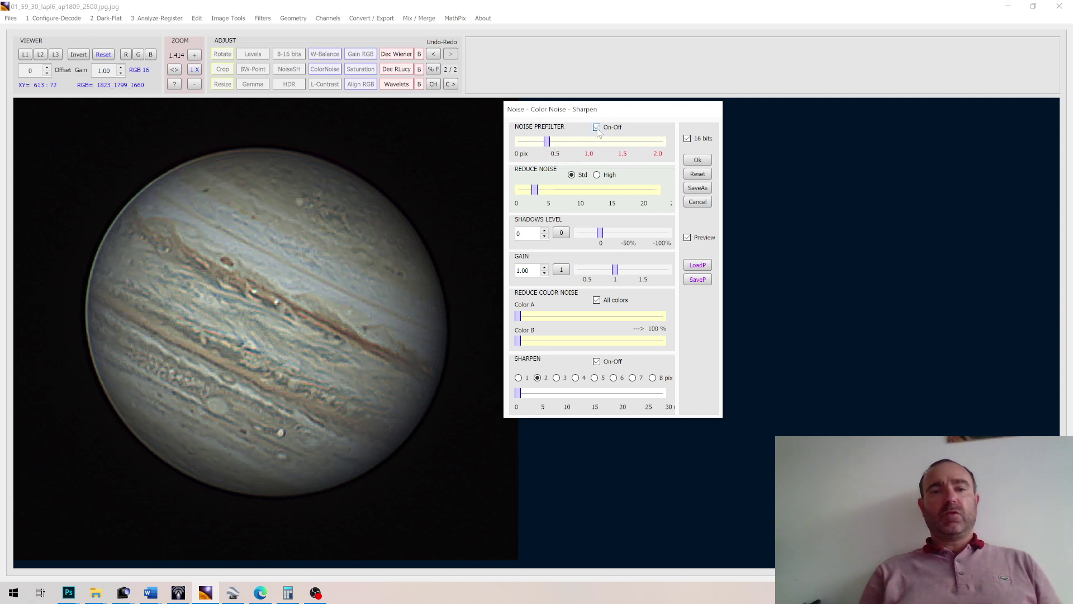
pyautogui.click(597, 129)
pyautogui.click(597, 128)
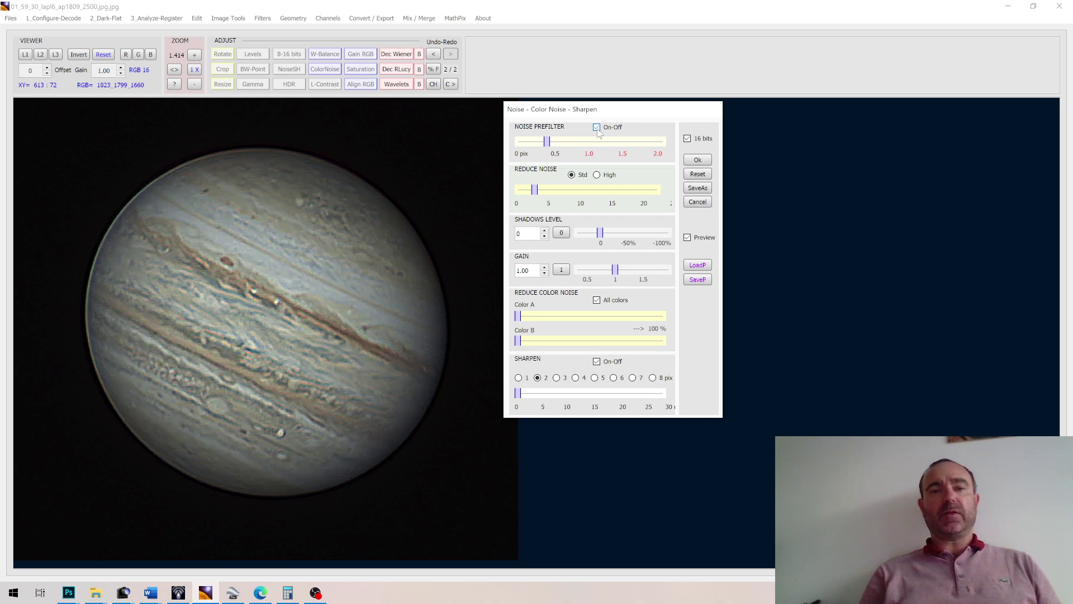
pyautogui.click(598, 128)
pyautogui.click(597, 128)
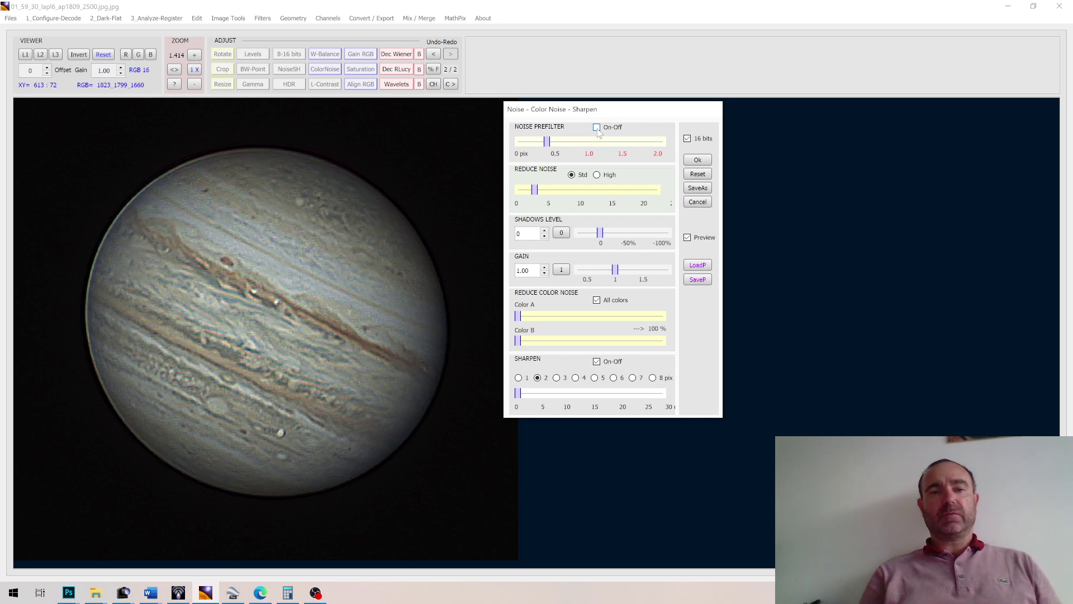
pyautogui.click(597, 128)
pyautogui.click(597, 128)
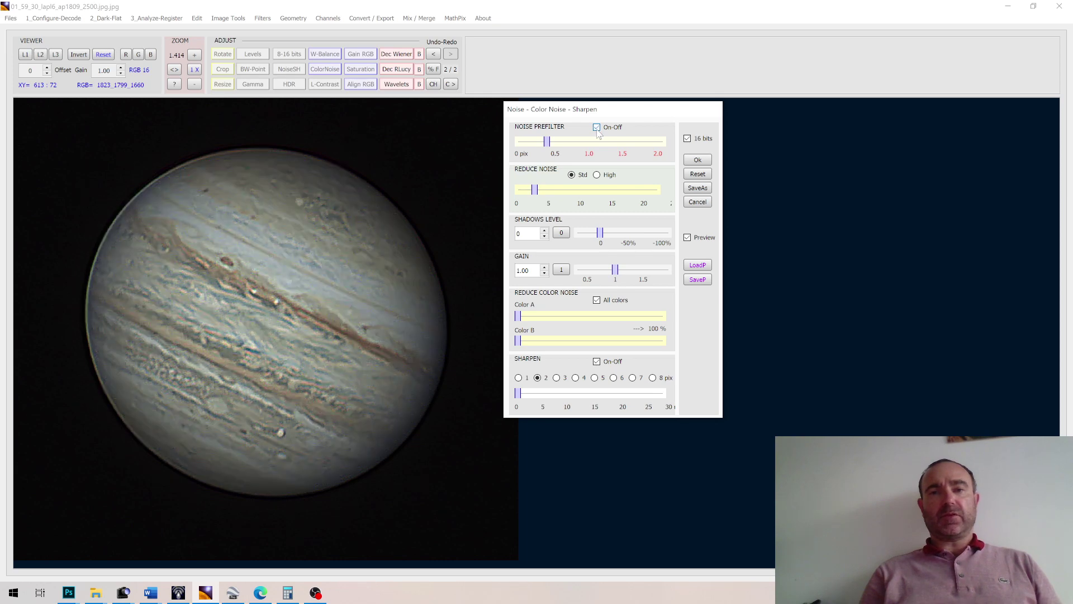
pyautogui.click(597, 128)
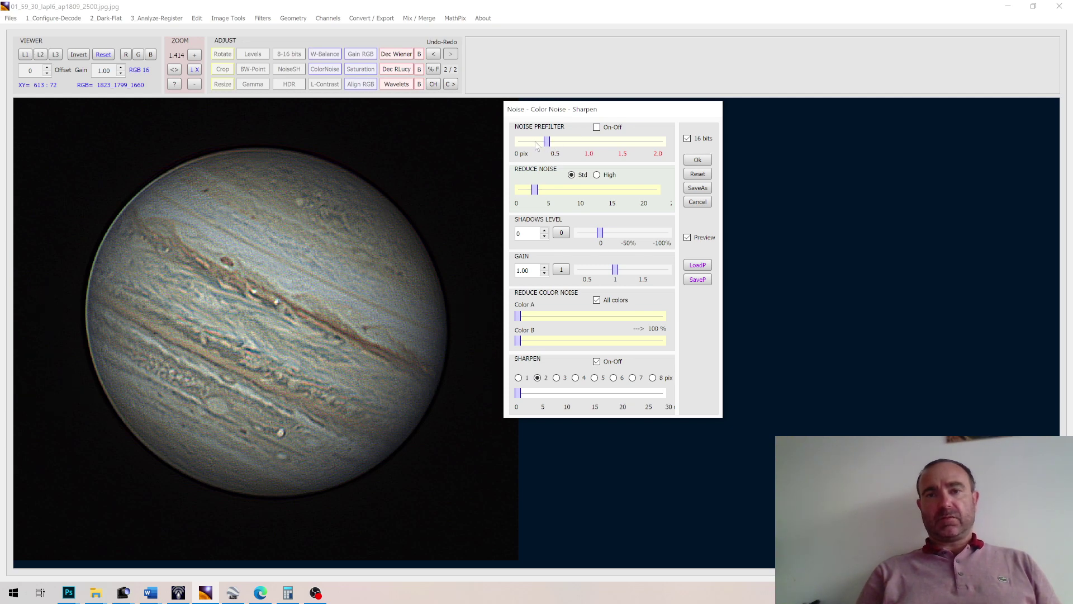
# Step: Switch the noise prefilter back on, reduce it to about 0.3 pix and apply the noise filter
pyautogui.click(597, 129)
pyautogui.moveTo(547, 142); pyautogui.dragTo(545, 145)
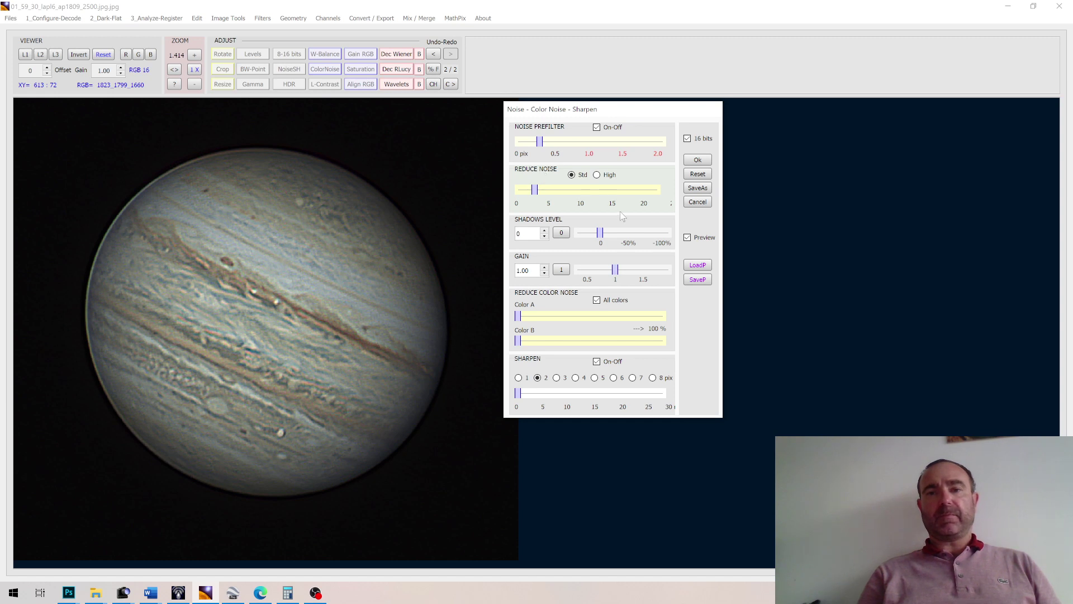
pyautogui.click(695, 160)
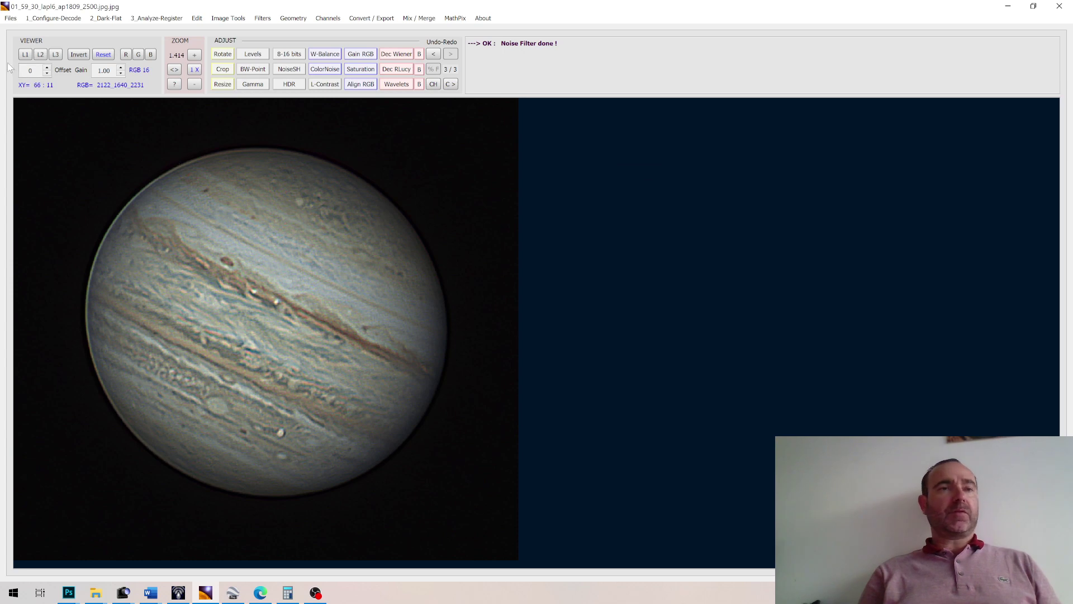
# Step: Save the denoised Jupiter image to the desktop (Bureau) as 01_59_30_lapl6_ap1809_25002.png
pyautogui.click(10, 18)
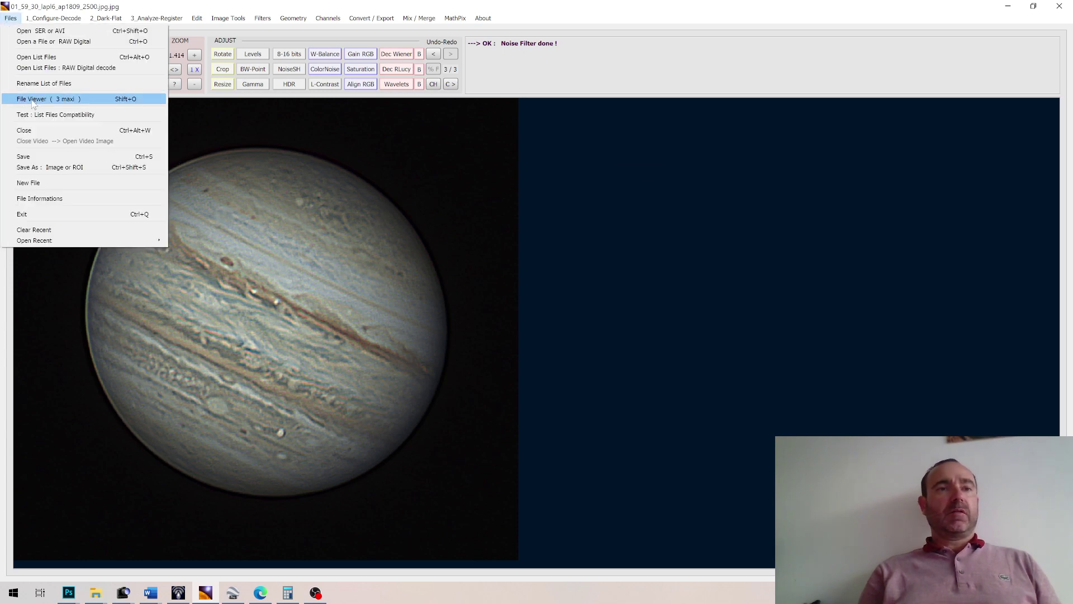
pyautogui.click(38, 168)
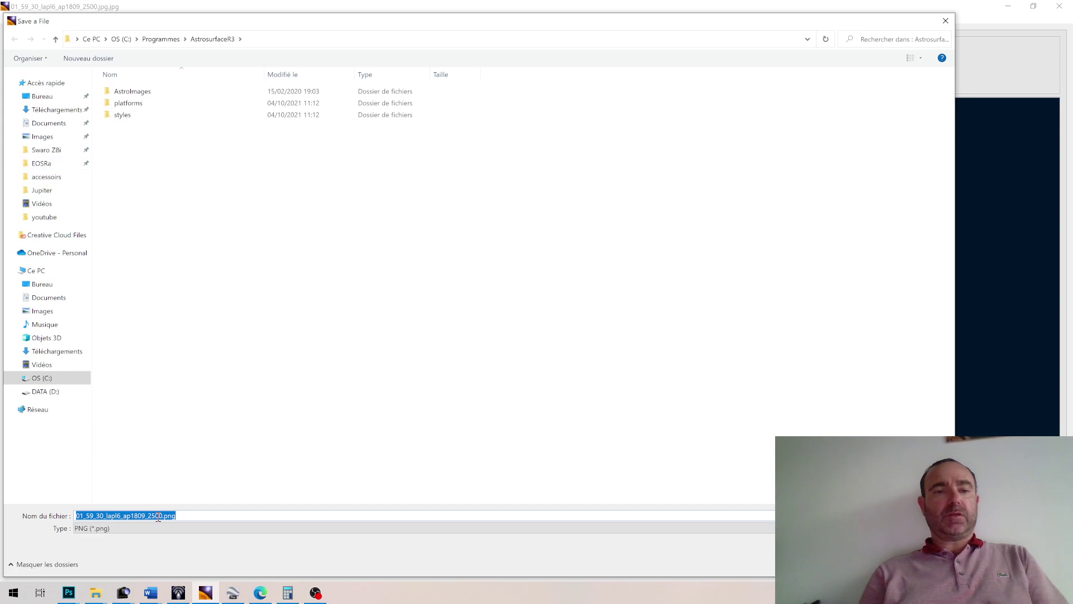
pyautogui.click(164, 520)
pyautogui.write('2')
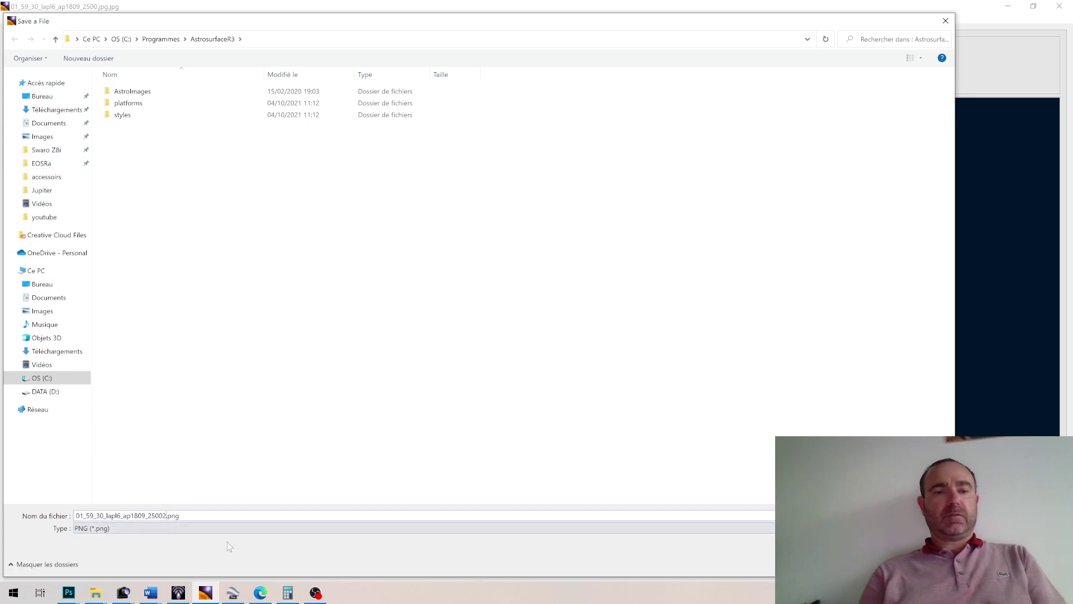
pyautogui.click(44, 97)
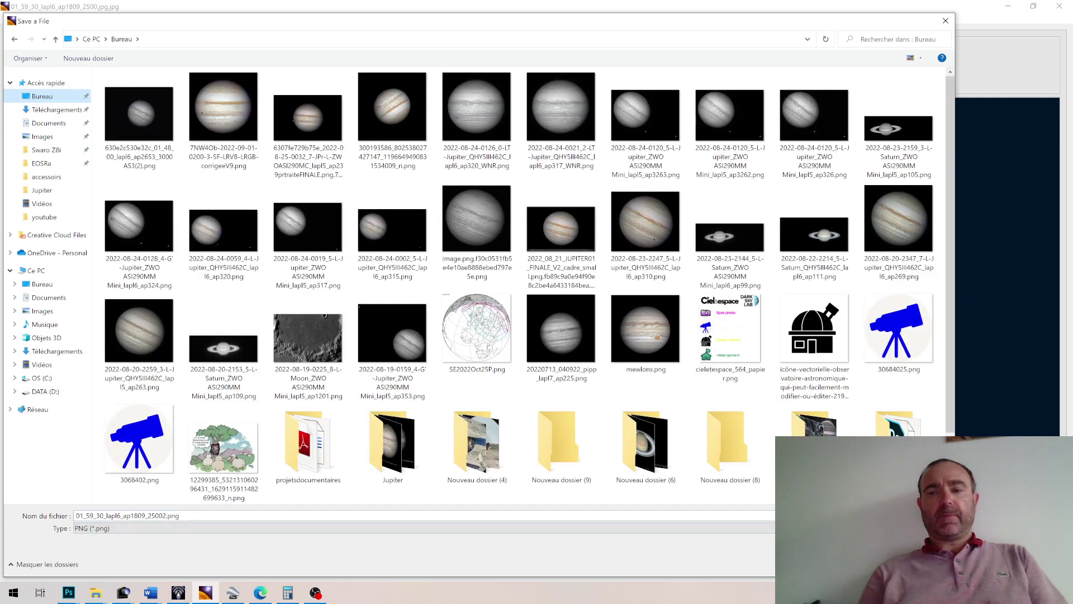
pyautogui.press('Return')
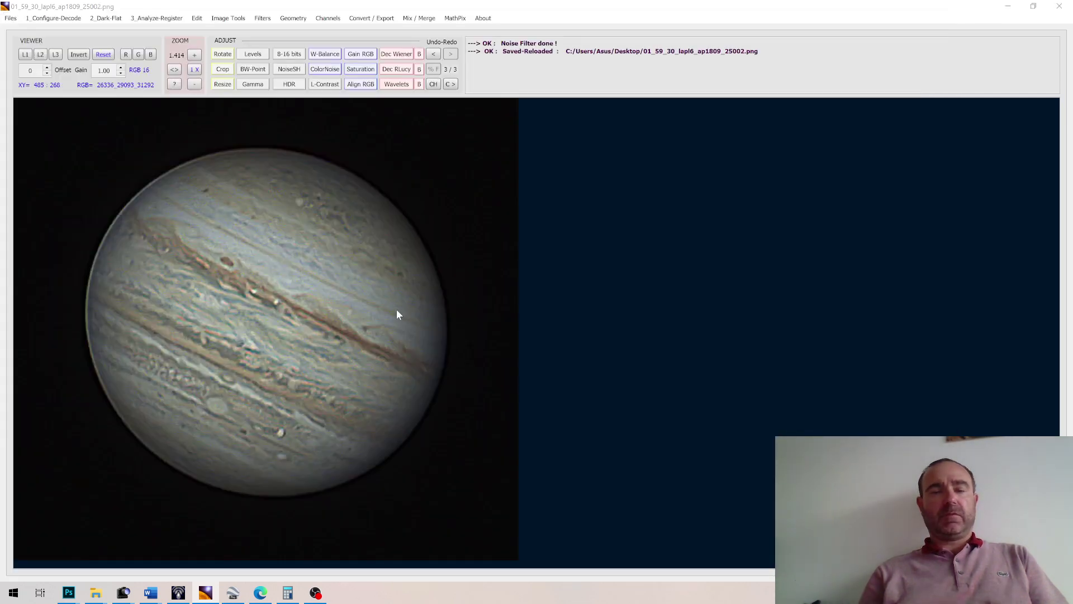
# Step: Switch to Photoshop, open 01_59_30_lapl6_ap1809_25002.png and copy its layer into the 01_59_30_lapl6_ap1809_2500.jpg document, accepting the bit depth difference
pyautogui.hotkey('alt', 'Tab')
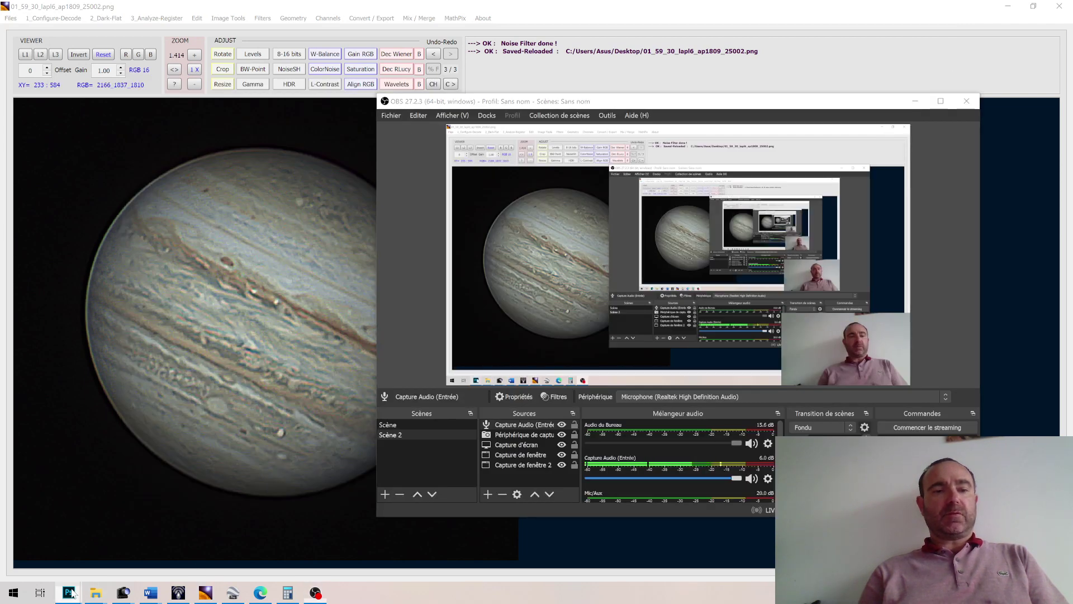
pyautogui.moveTo(69, 593)
pyautogui.click(73, 553)
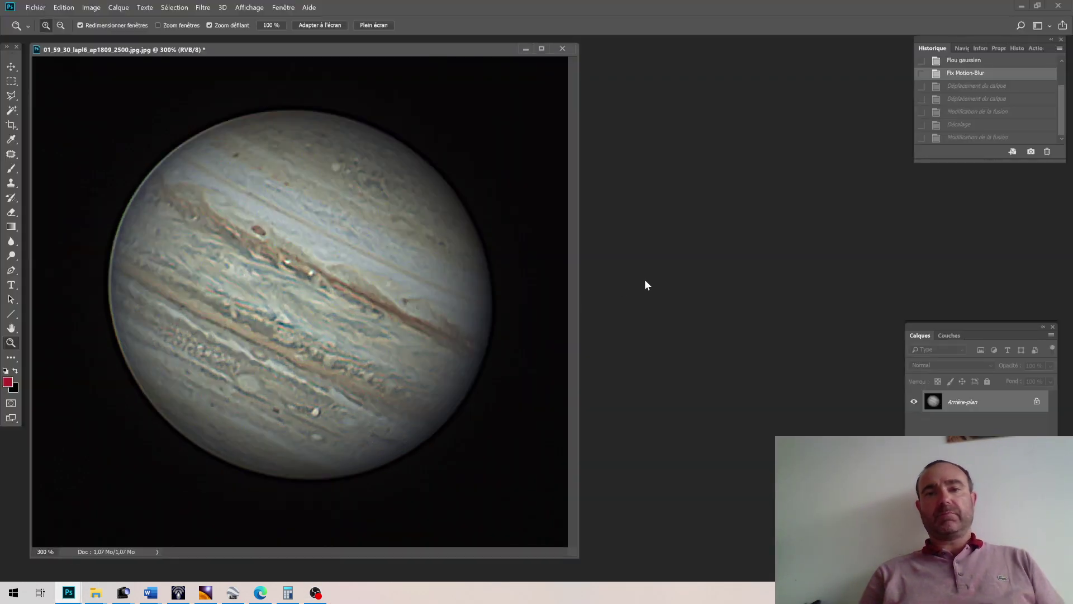
pyautogui.hotkey('ctrl', 'o')
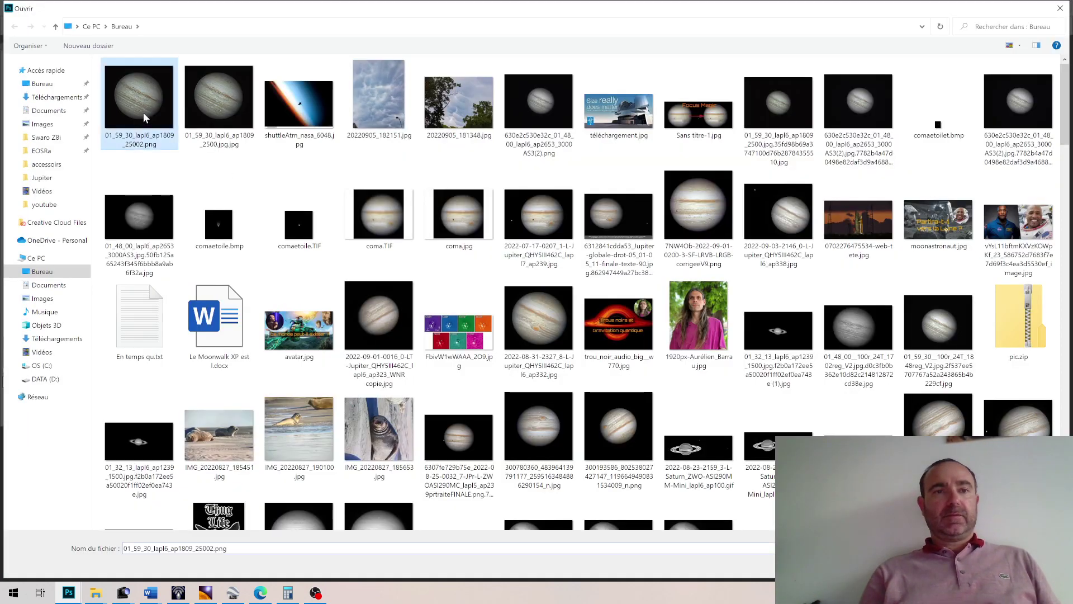
pyautogui.doubleClick(143, 116)
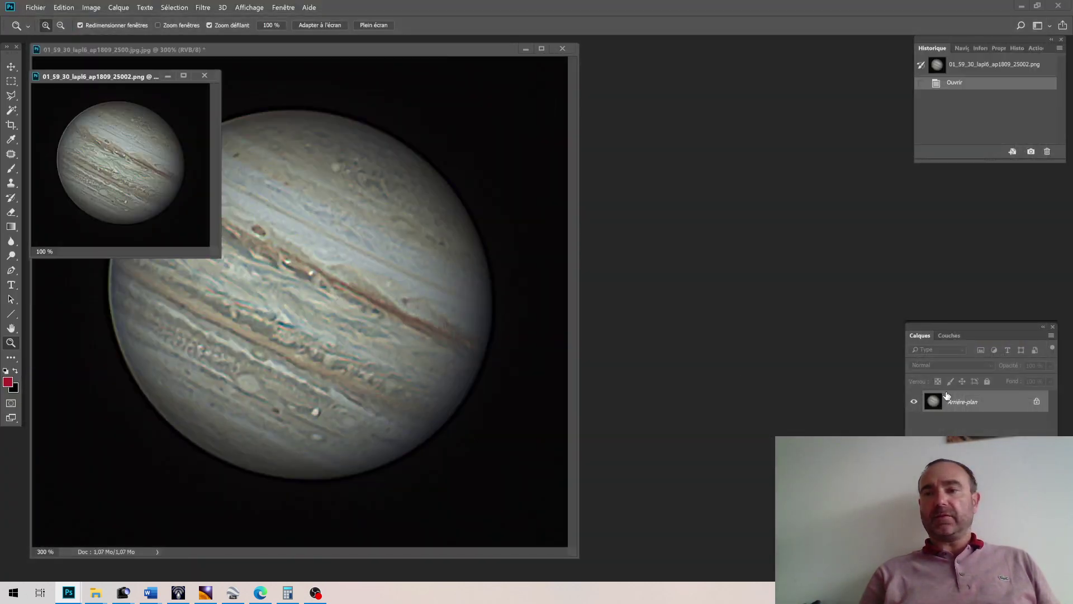
pyautogui.moveTo(979, 403); pyautogui.dragTo(337, 355)
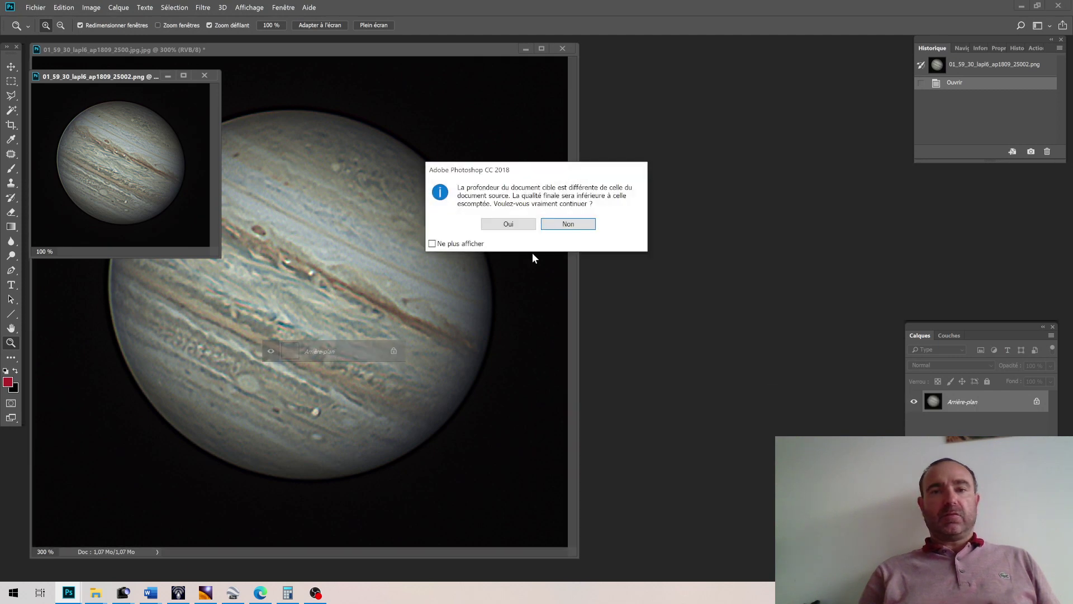
pyautogui.click(510, 224)
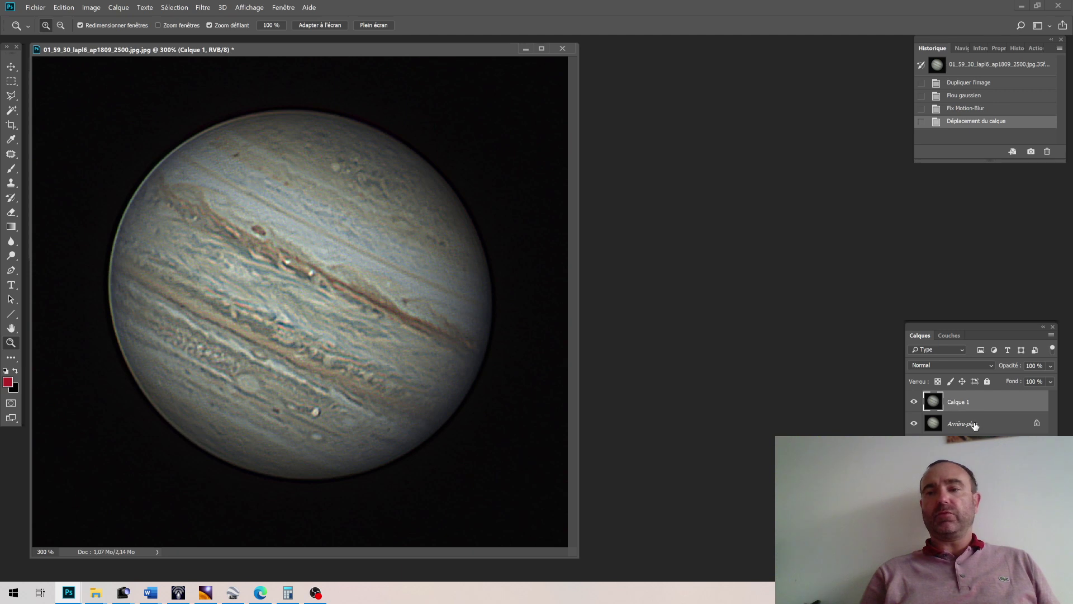
# Step: Compare the planet's detail and noise between Calque 1 and the background layer by repeatedly hiding and showing Calque 1
pyautogui.click(914, 403)
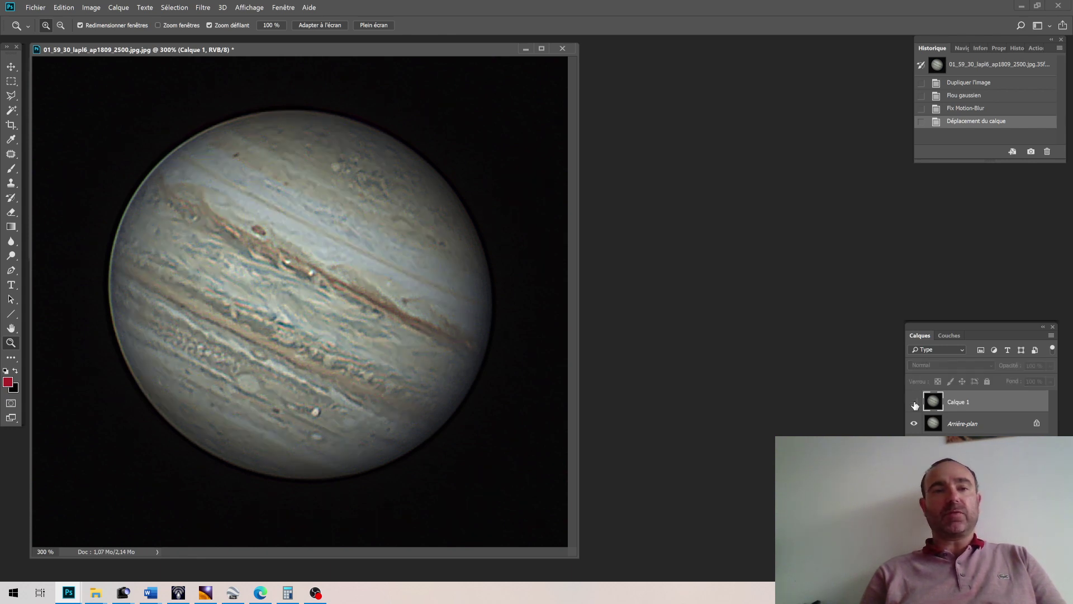
pyautogui.click(914, 403)
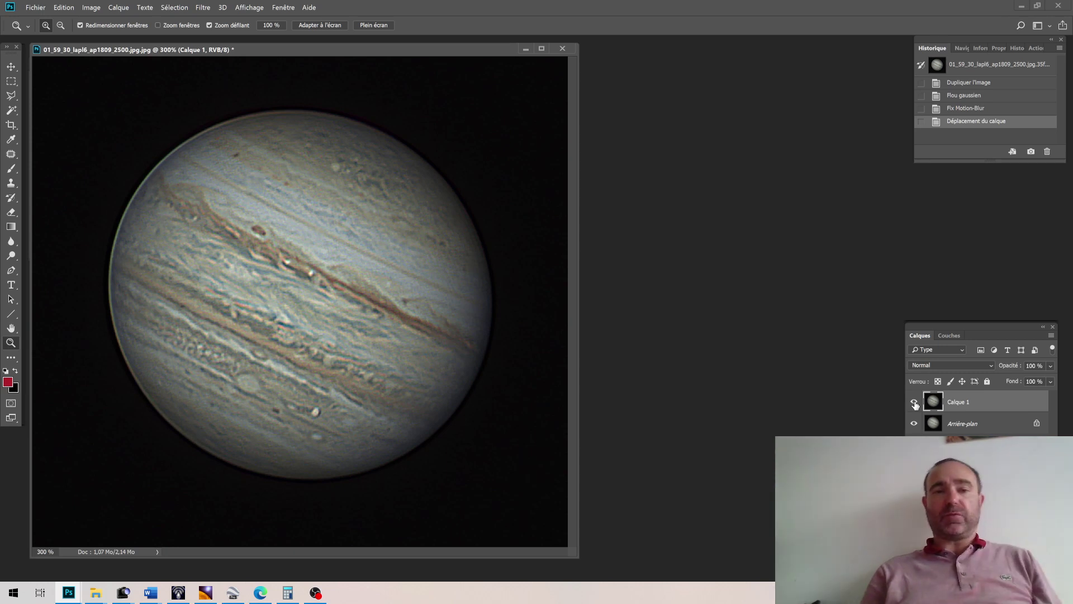
pyautogui.click(914, 403)
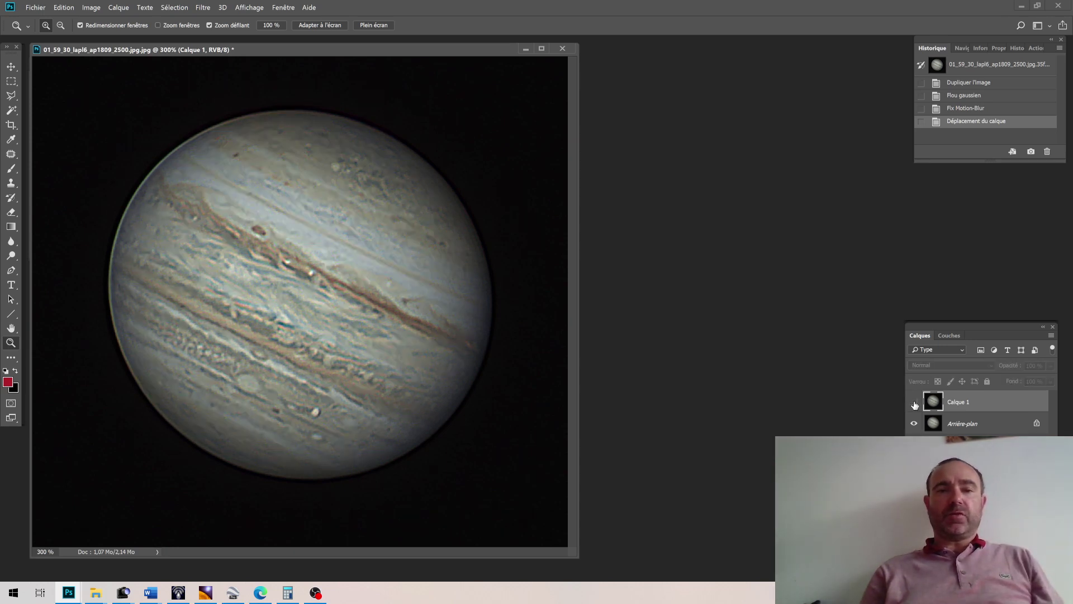
pyautogui.click(915, 403)
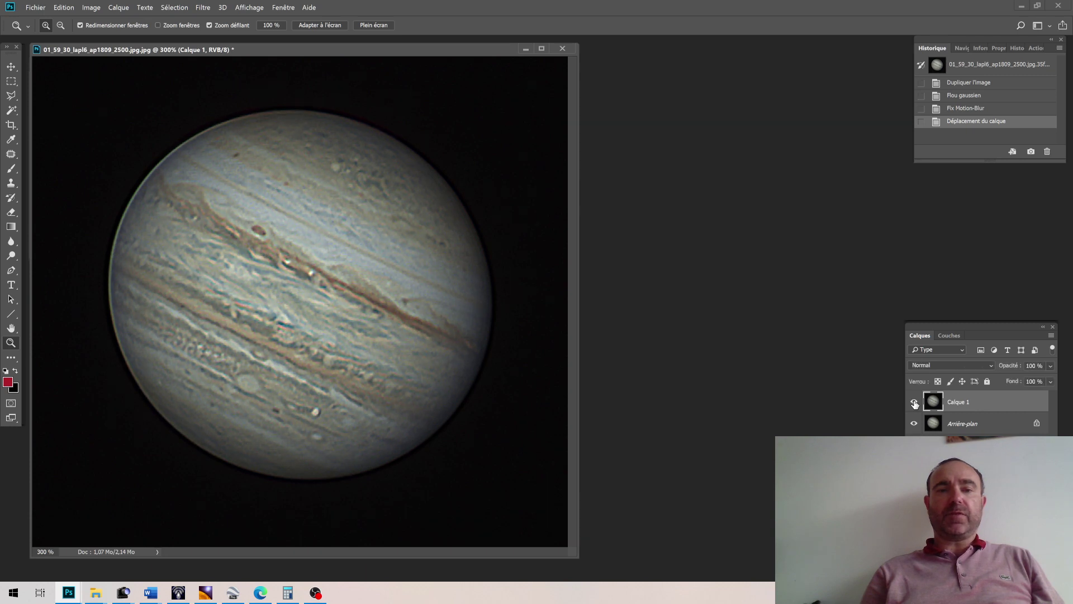
pyautogui.click(914, 403)
pyautogui.click(914, 402)
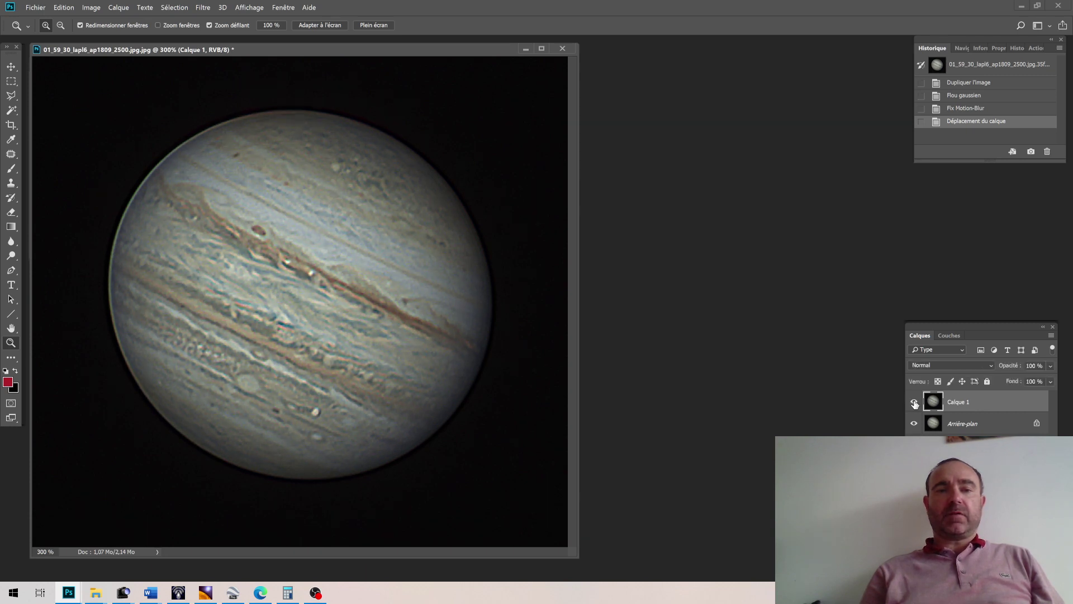
pyautogui.click(915, 402)
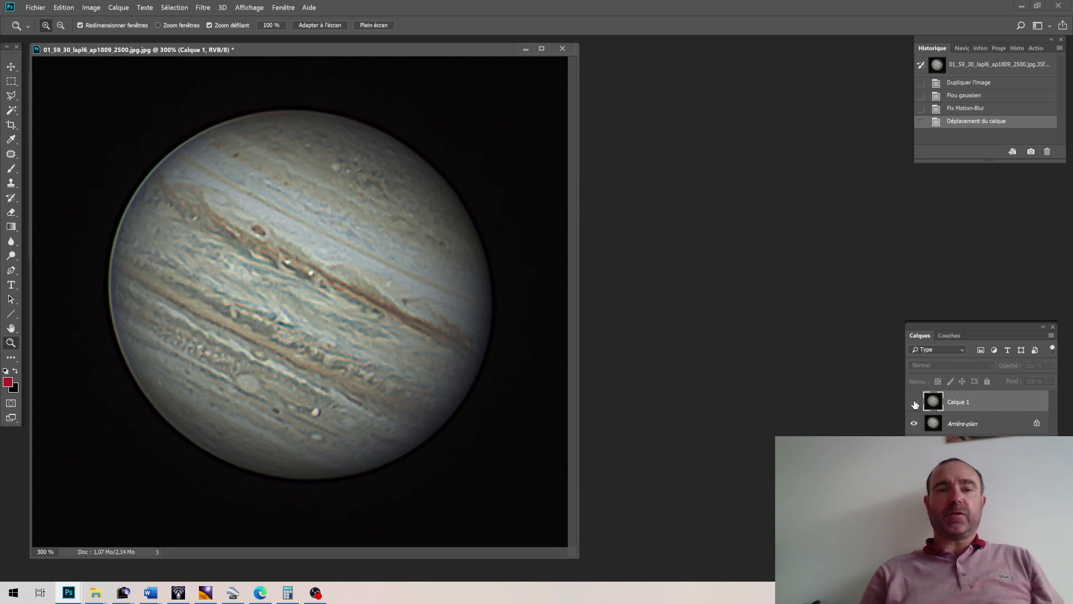
pyautogui.click(914, 402)
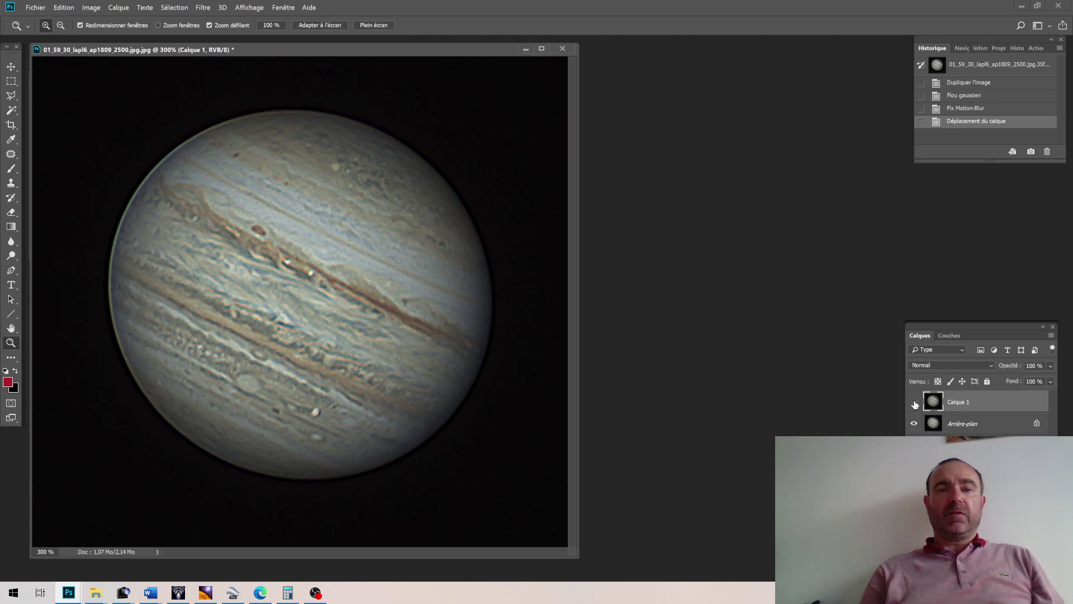
pyautogui.click(915, 402)
pyautogui.click(914, 403)
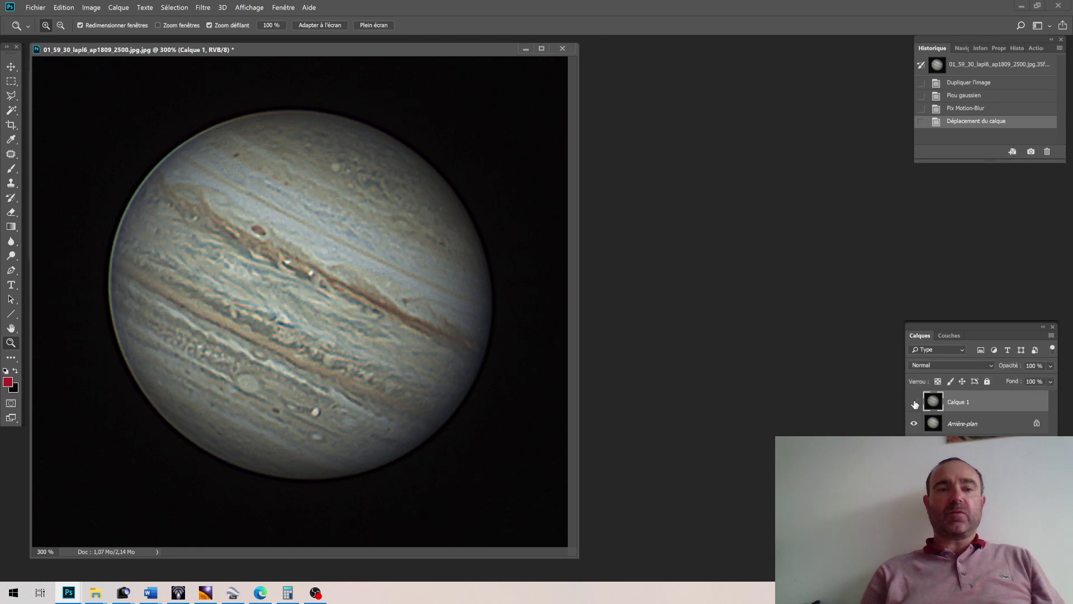
pyautogui.click(914, 403)
pyautogui.click(914, 403)
pyautogui.click(915, 403)
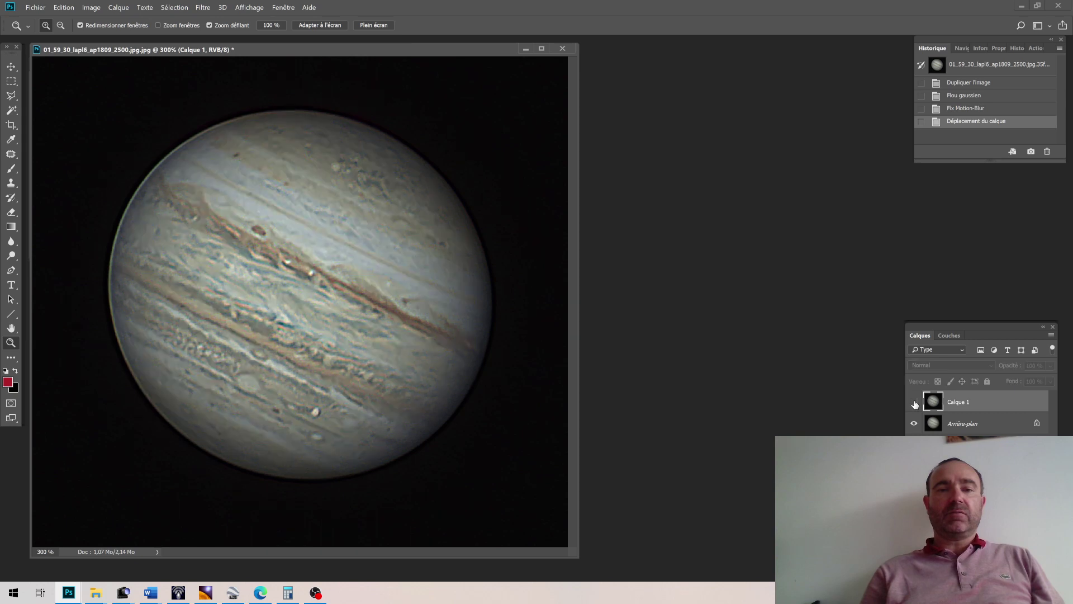
pyautogui.click(915, 403)
pyautogui.click(915, 403)
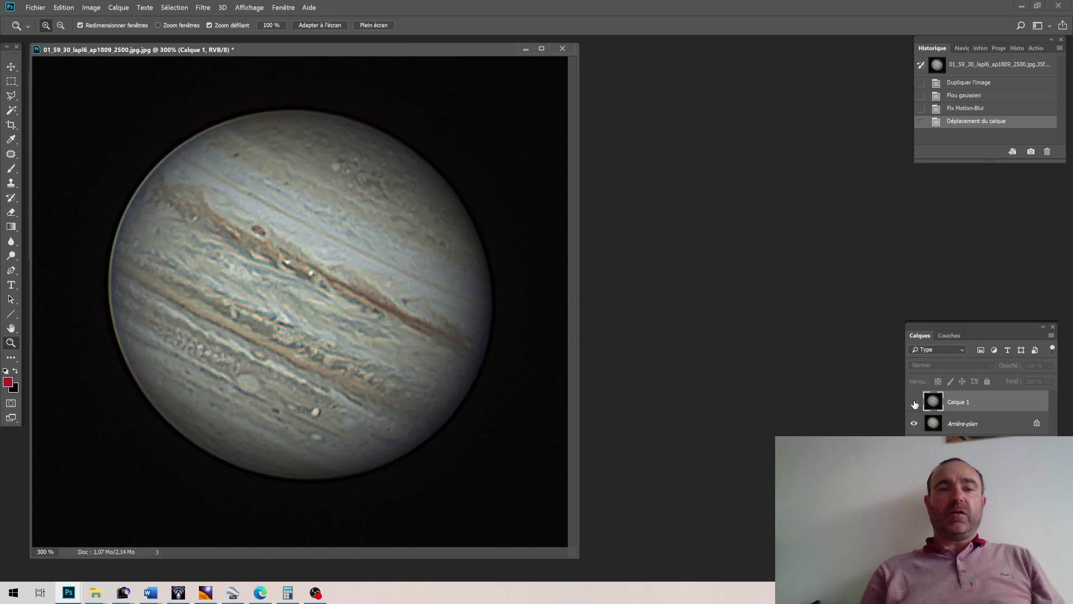
pyautogui.click(915, 402)
pyautogui.click(915, 402)
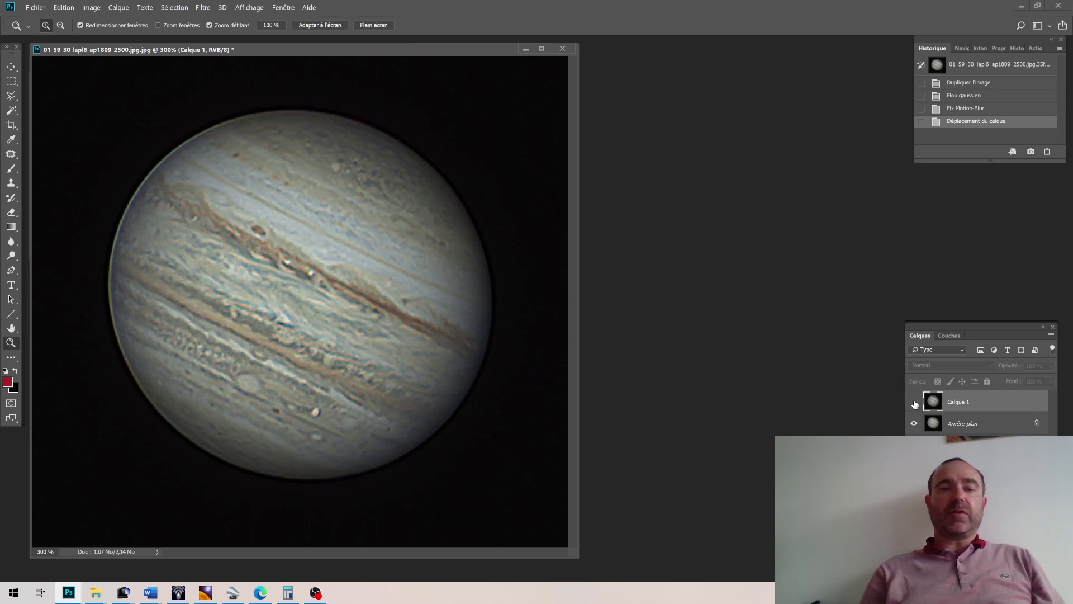
pyautogui.click(915, 403)
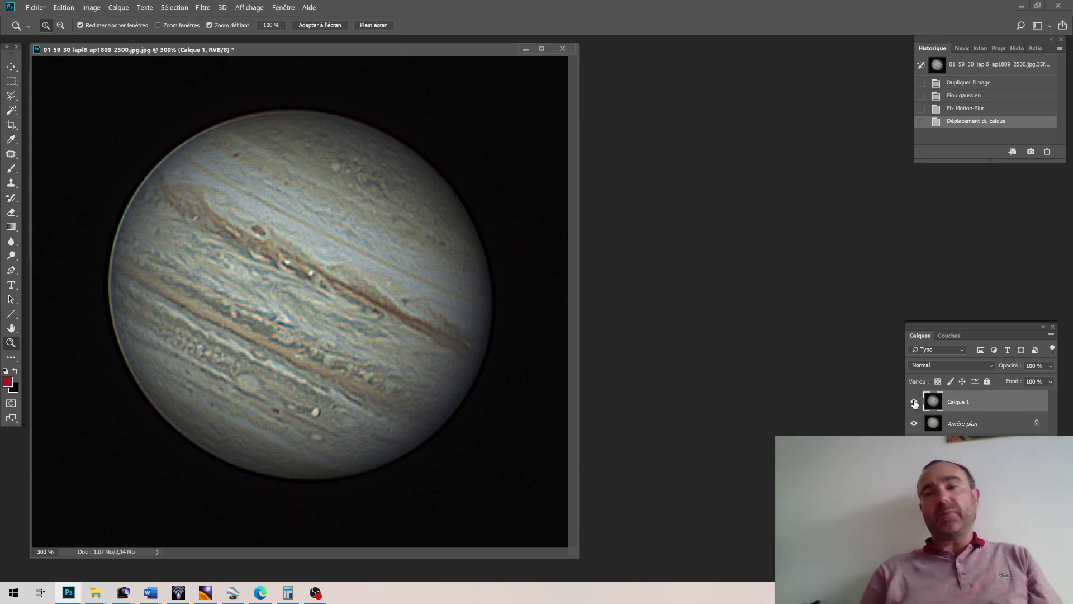
pyautogui.click(915, 402)
pyautogui.click(915, 402)
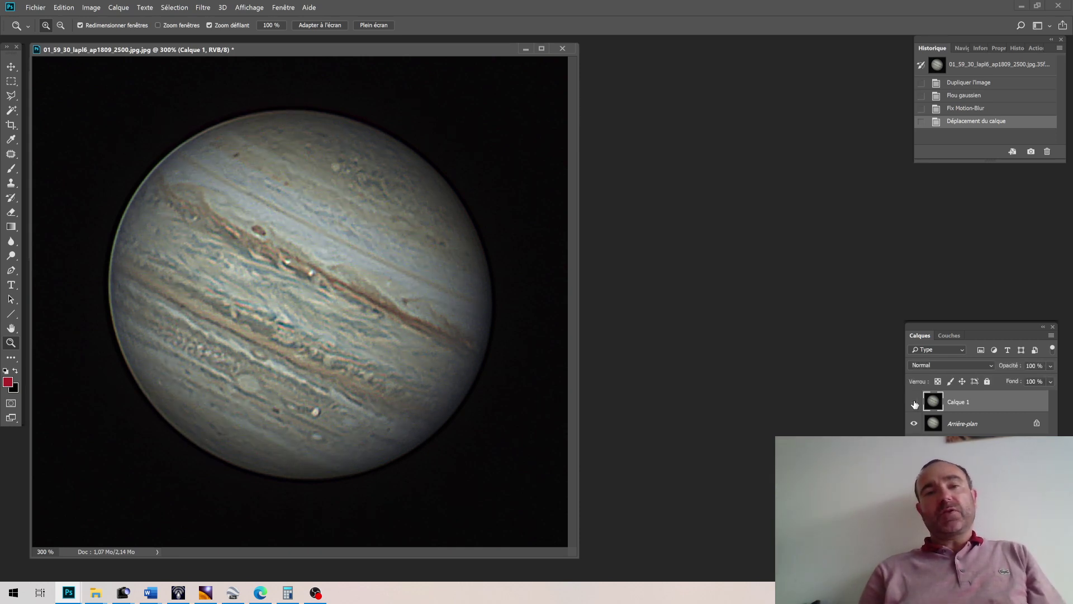
pyautogui.click(915, 403)
pyautogui.click(915, 402)
pyautogui.click(915, 402)
pyautogui.click(915, 402)
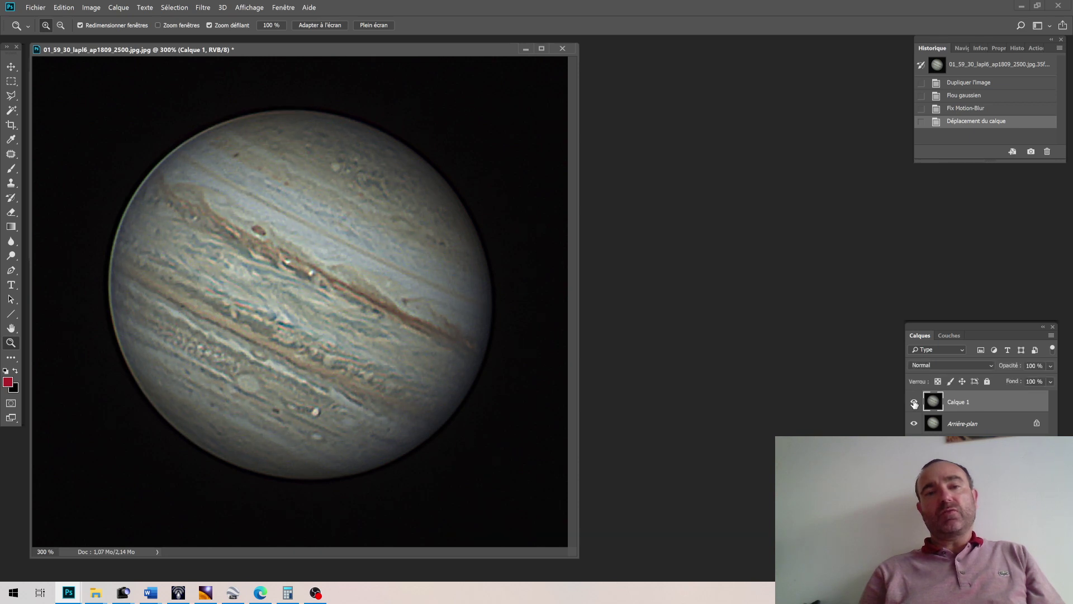
pyautogui.click(914, 402)
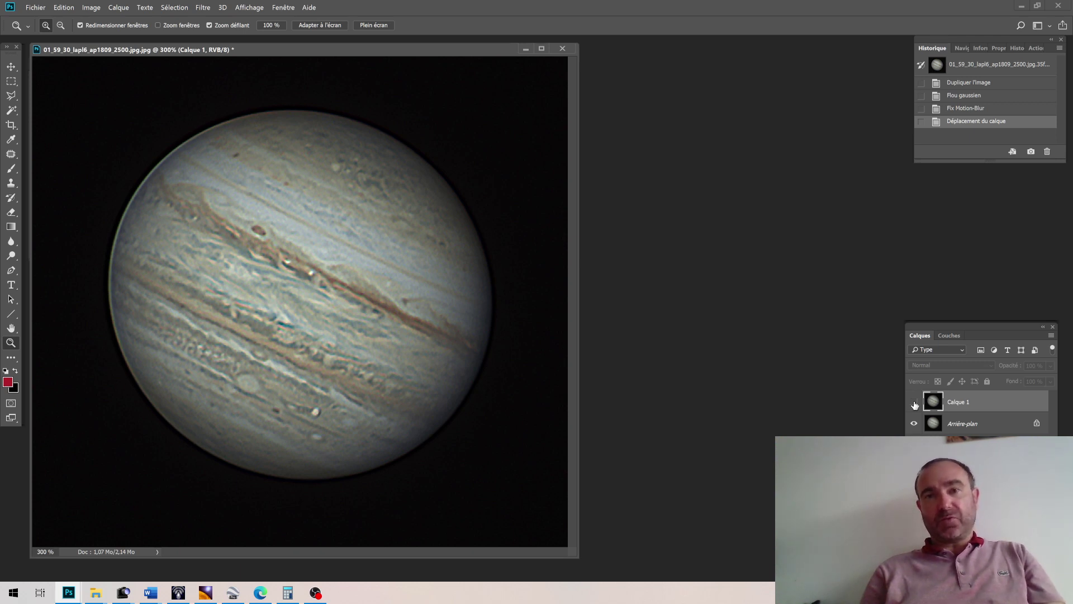
pyautogui.click(915, 402)
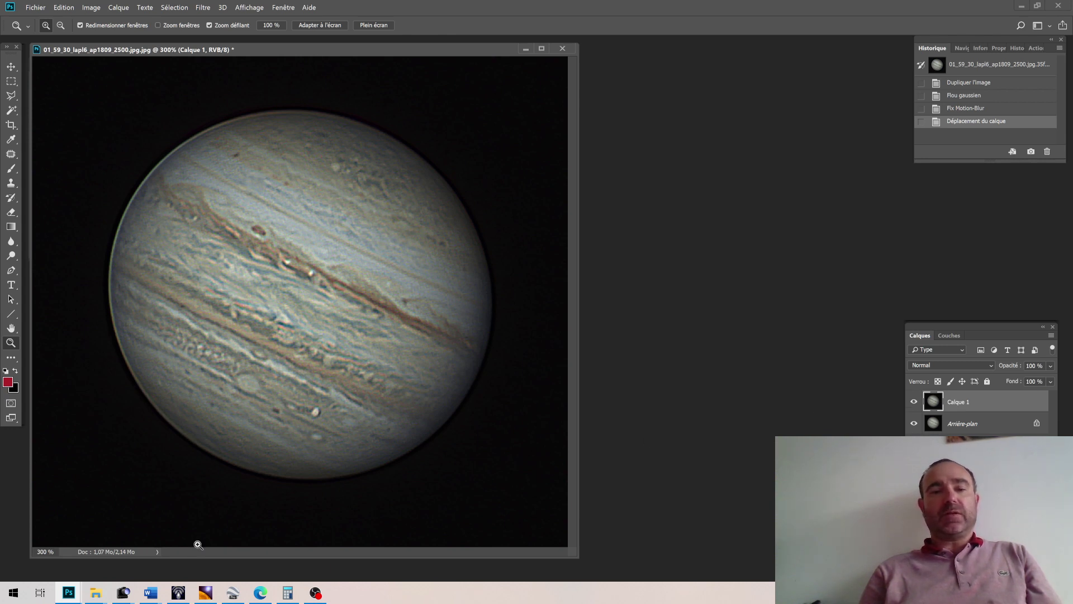
pyautogui.click(207, 595)
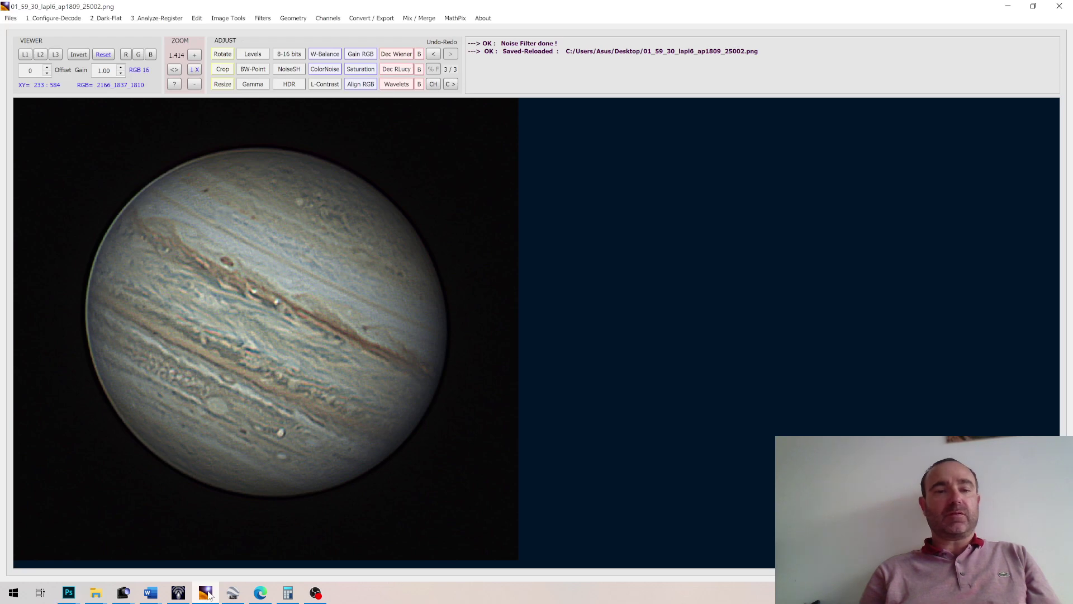
pyautogui.click(207, 594)
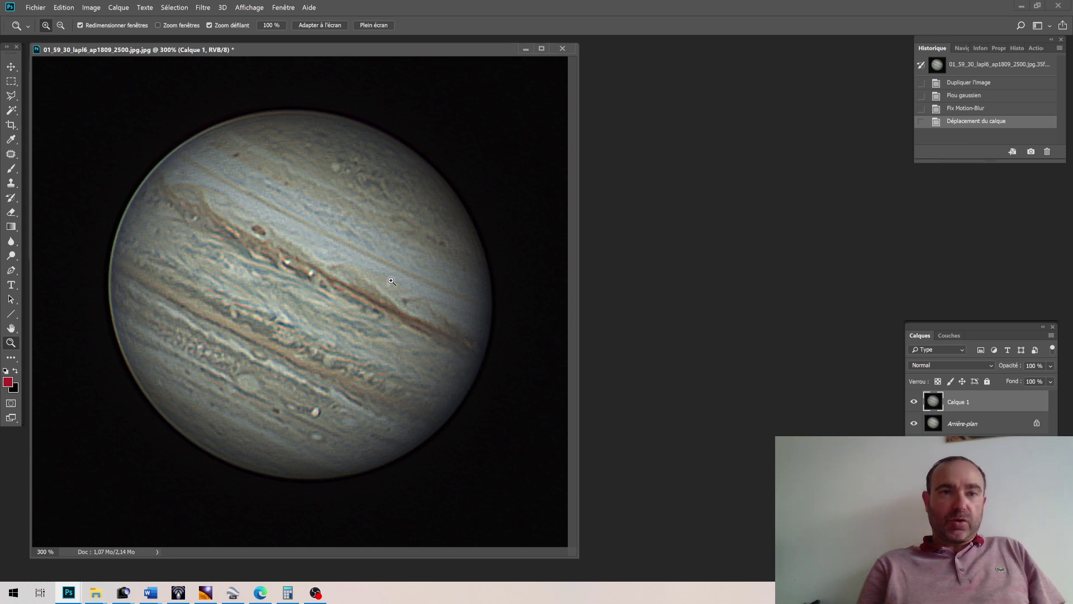
# Step: Examine the blur removal types and Flou directionnel preview in the Netteté optimisée filter, and leave it without applying
pyautogui.click(198, 8)
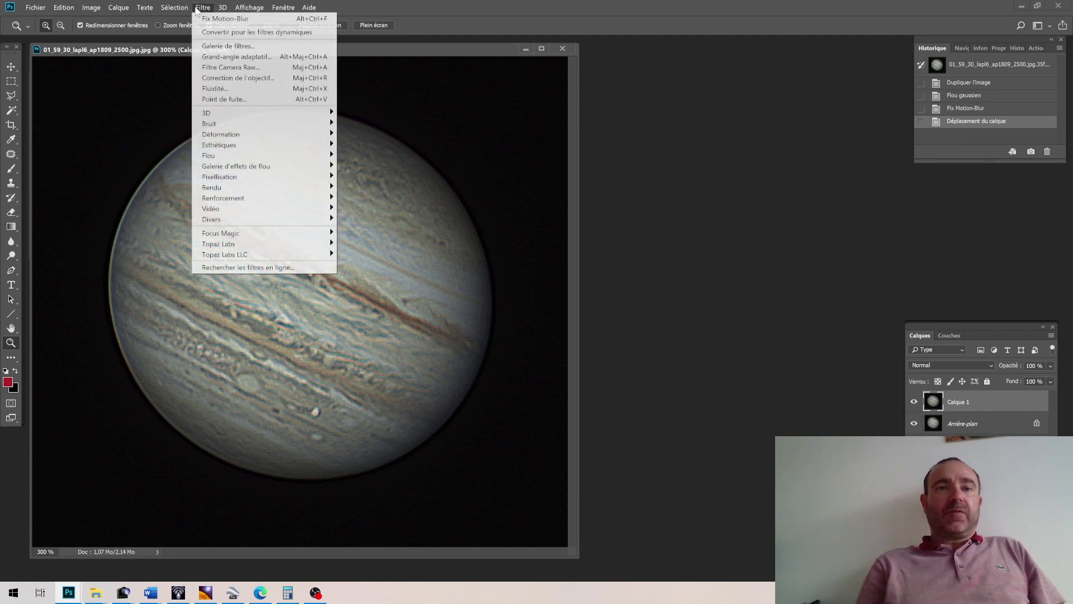
pyautogui.moveTo(280, 201)
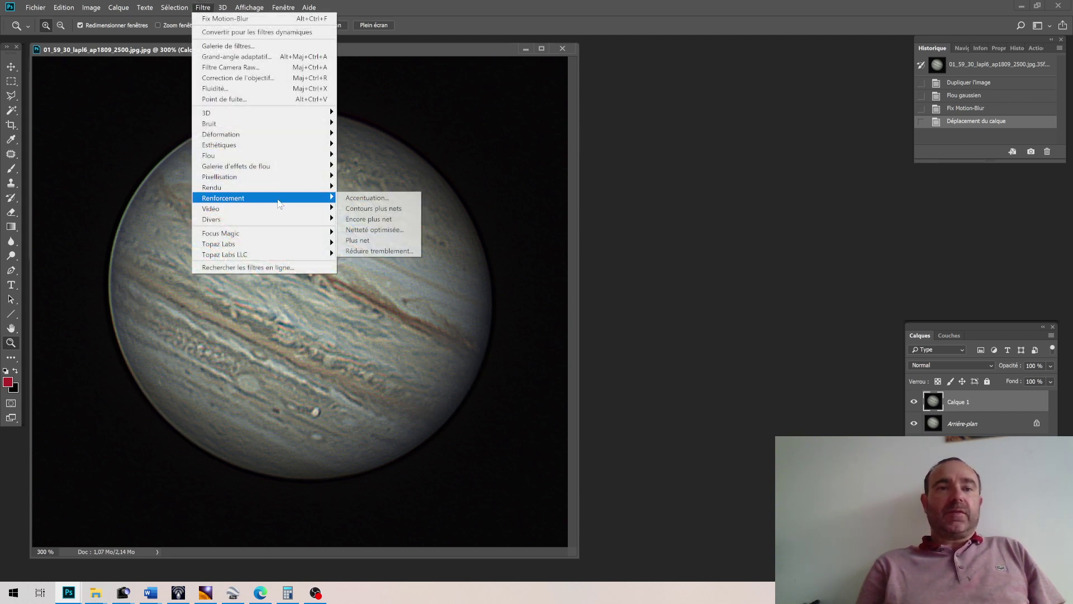
pyautogui.click(392, 229)
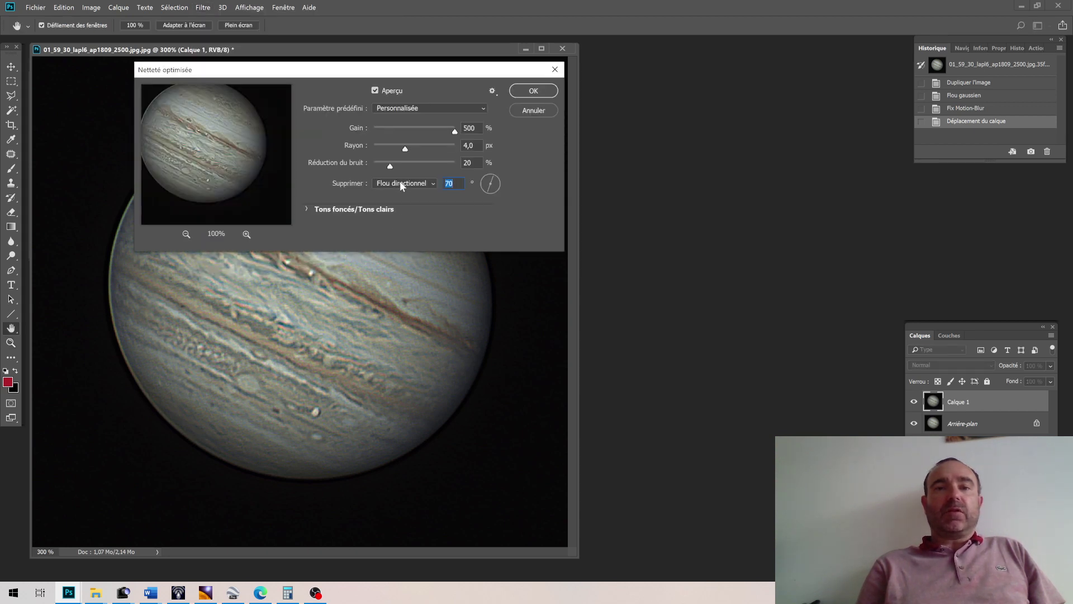
pyautogui.click(423, 185)
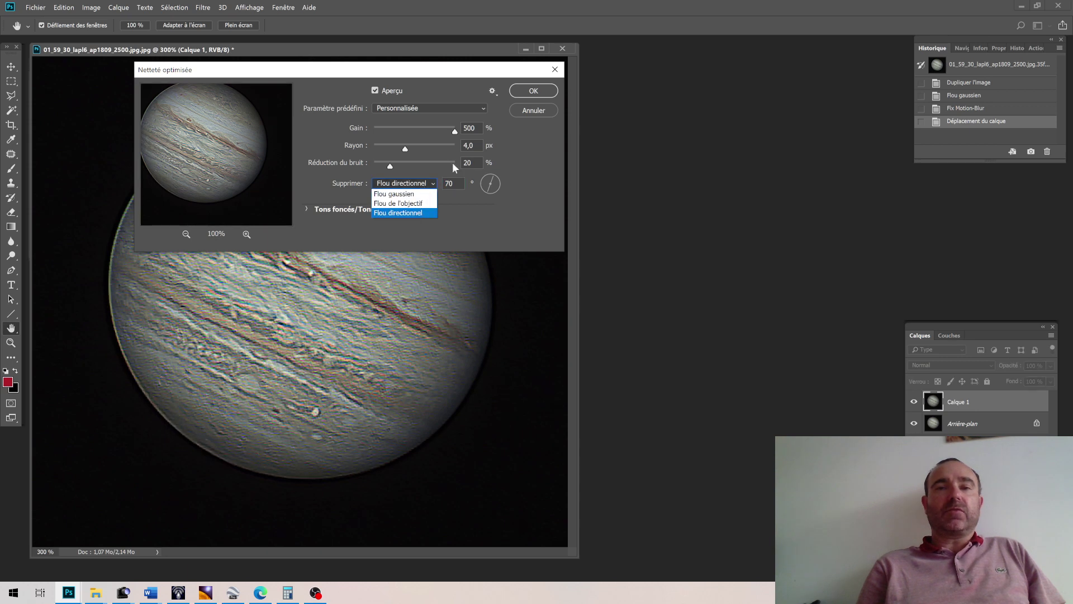
pyautogui.press('Escape')
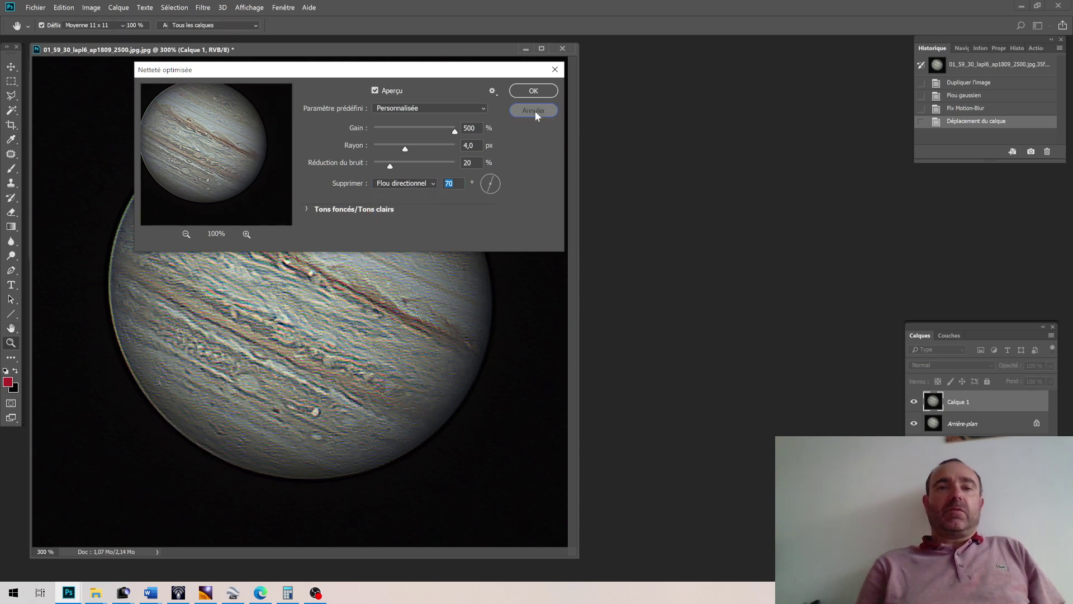
pyautogui.click(535, 111)
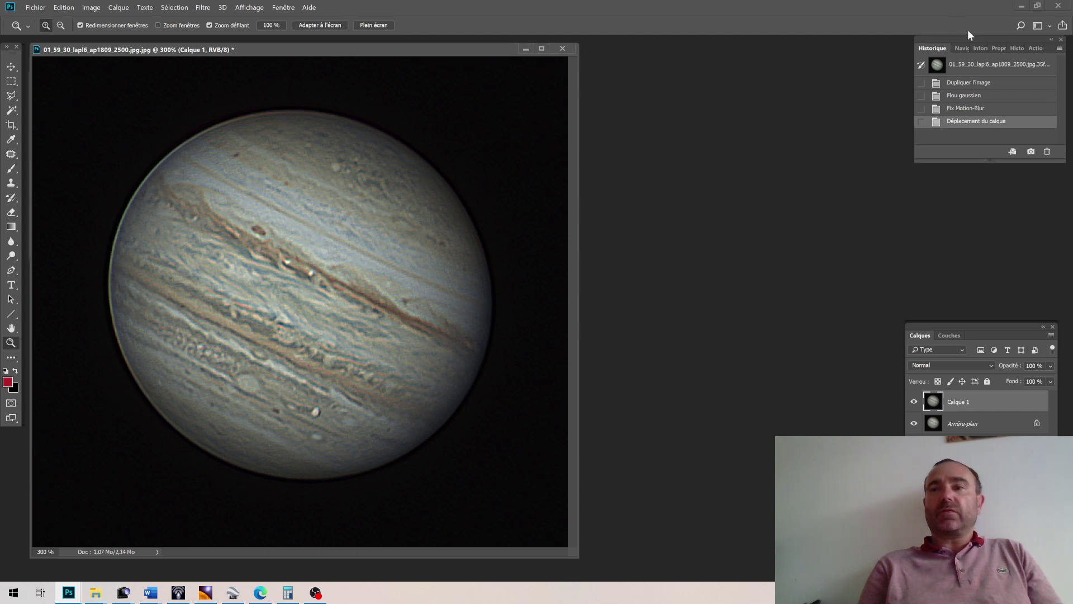
# Step: Compare the original Jupiter image with the processed version by alternating between the opening history state and the Déplacement du calque state
pyautogui.click(961, 66)
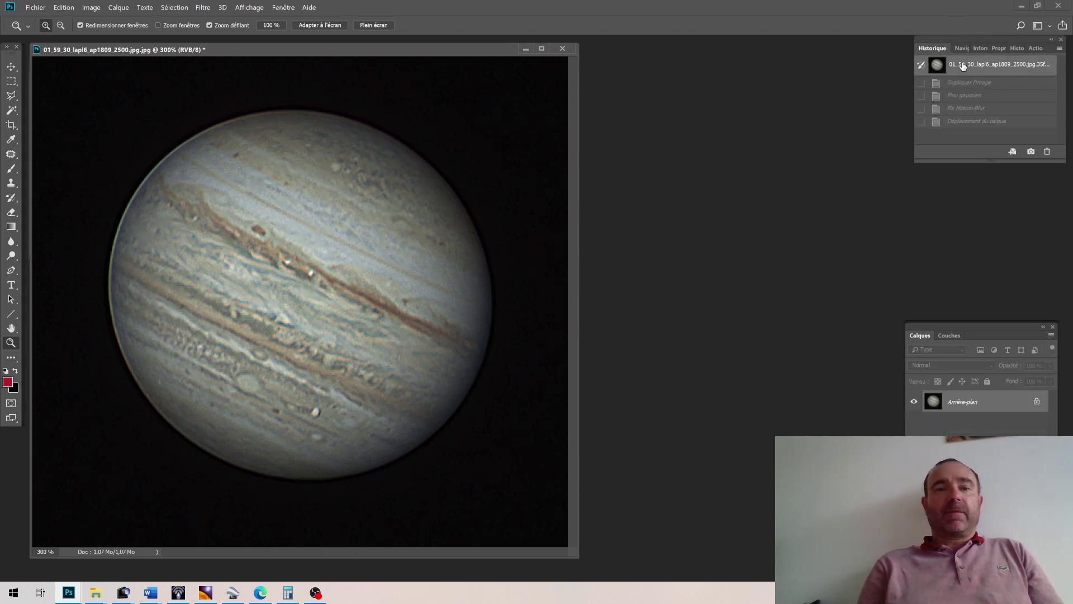
pyautogui.click(961, 122)
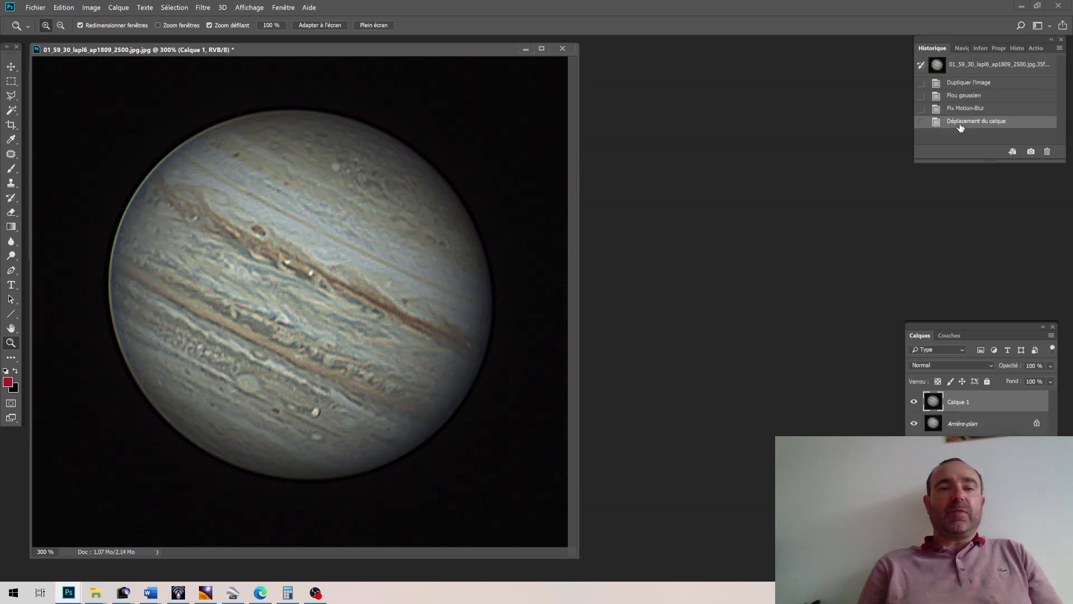
pyautogui.click(967, 64)
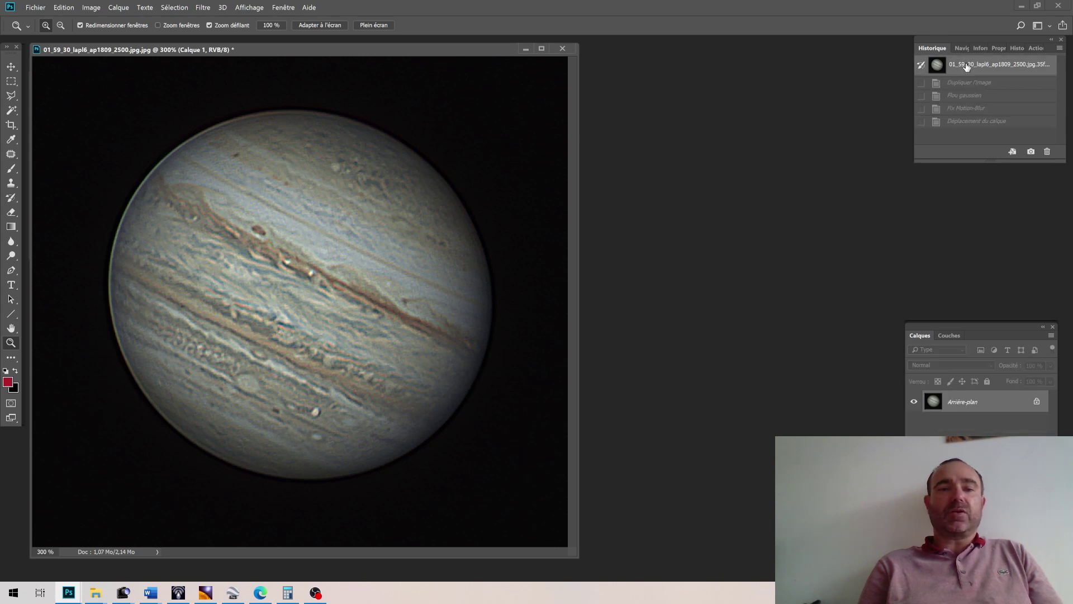
pyautogui.click(963, 122)
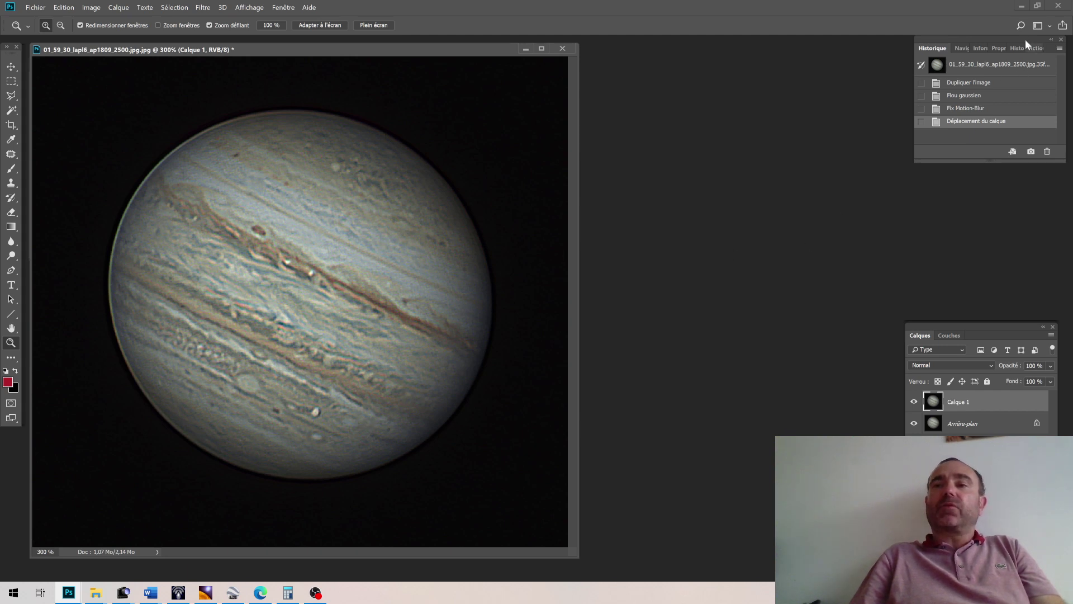
pyautogui.click(982, 67)
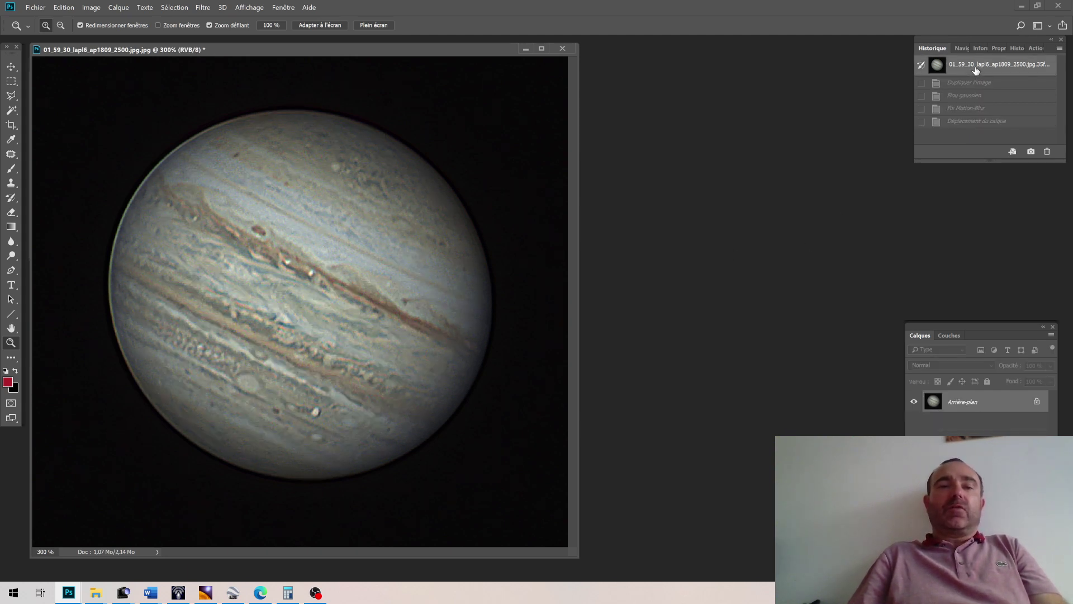
pyautogui.click(974, 124)
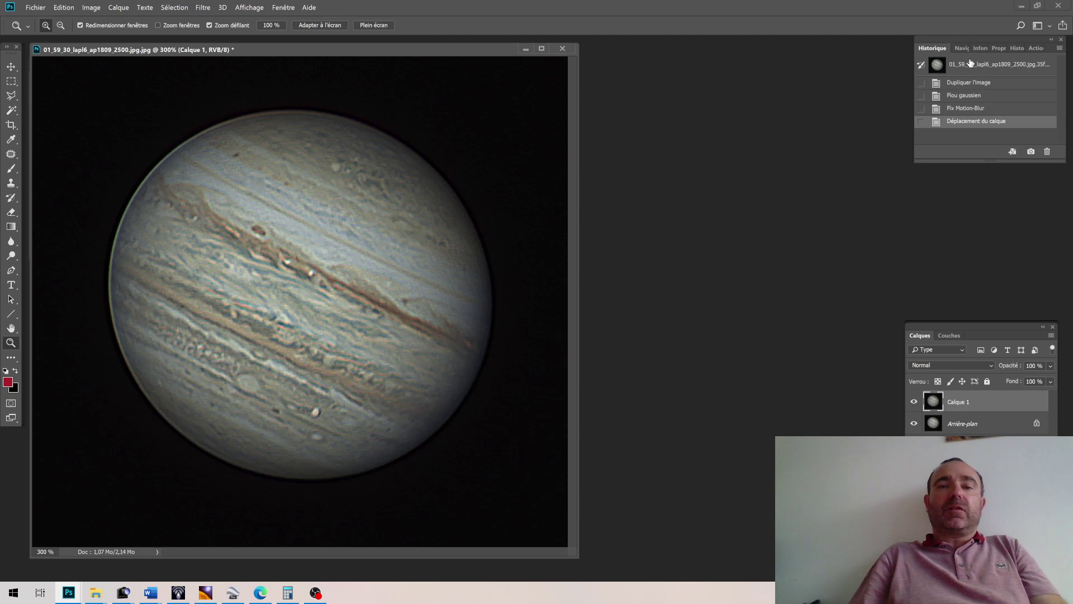
pyautogui.click(970, 66)
pyautogui.click(968, 124)
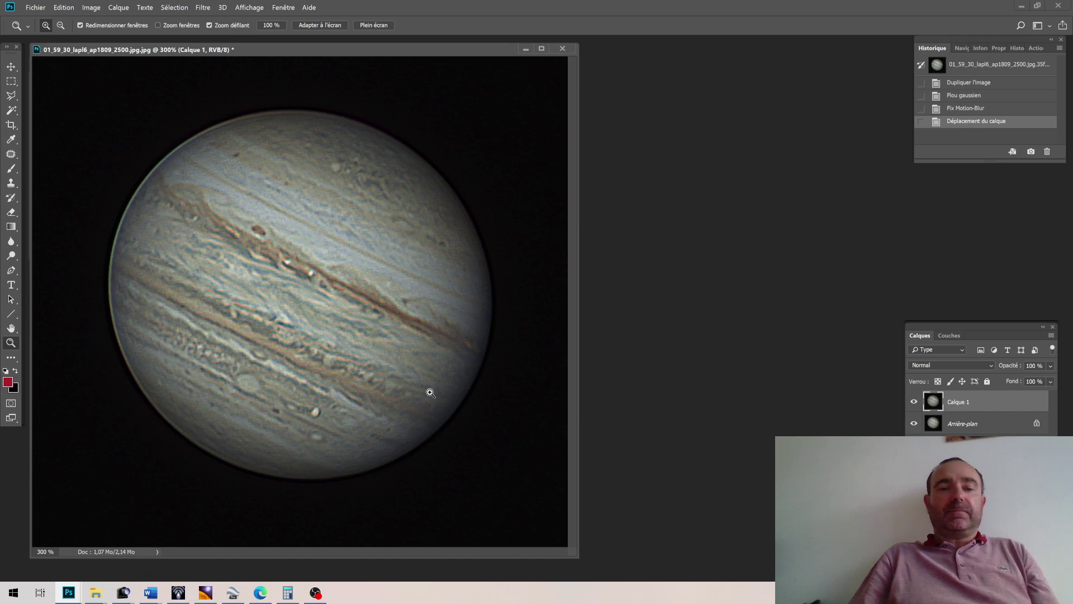
pyautogui.click(315, 593)
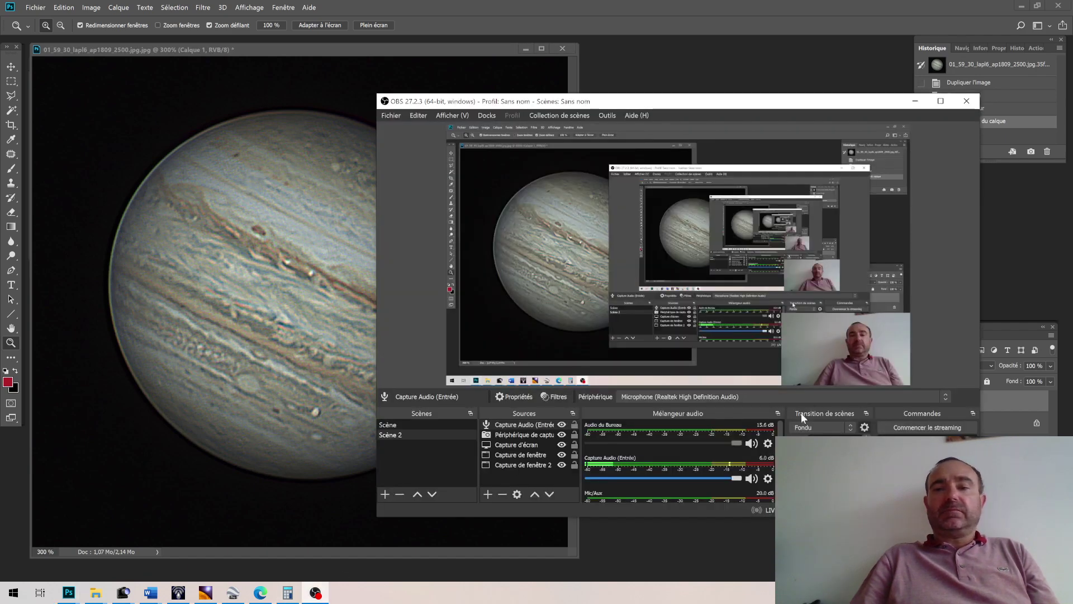